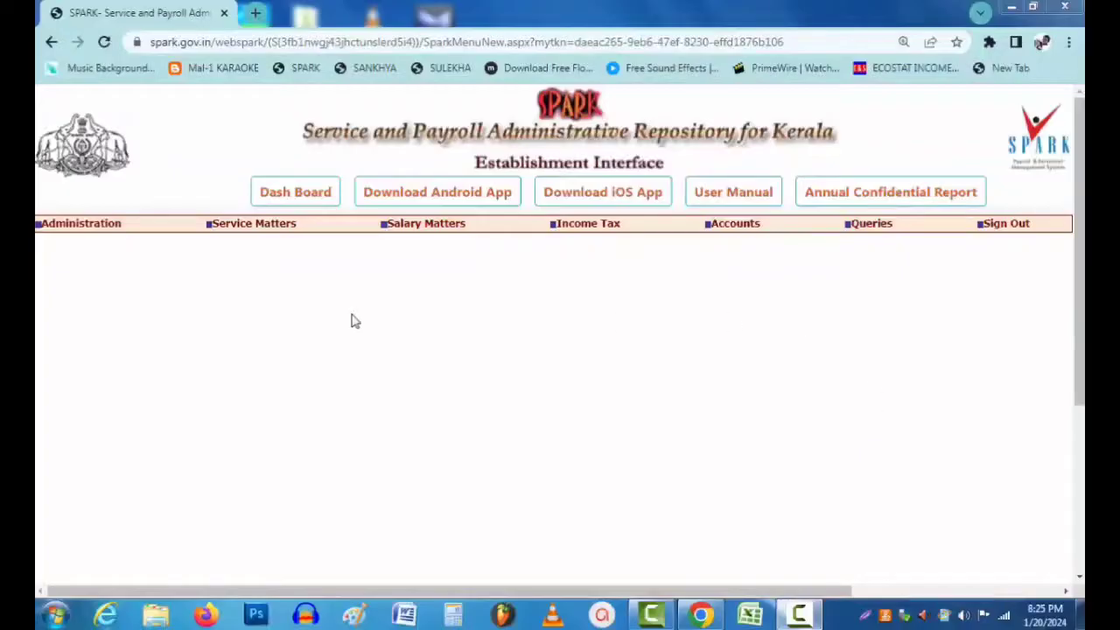
- Open the Sanction Order Details form for serving employees under Other Allowances in salary processing
mouse_move(431, 229)
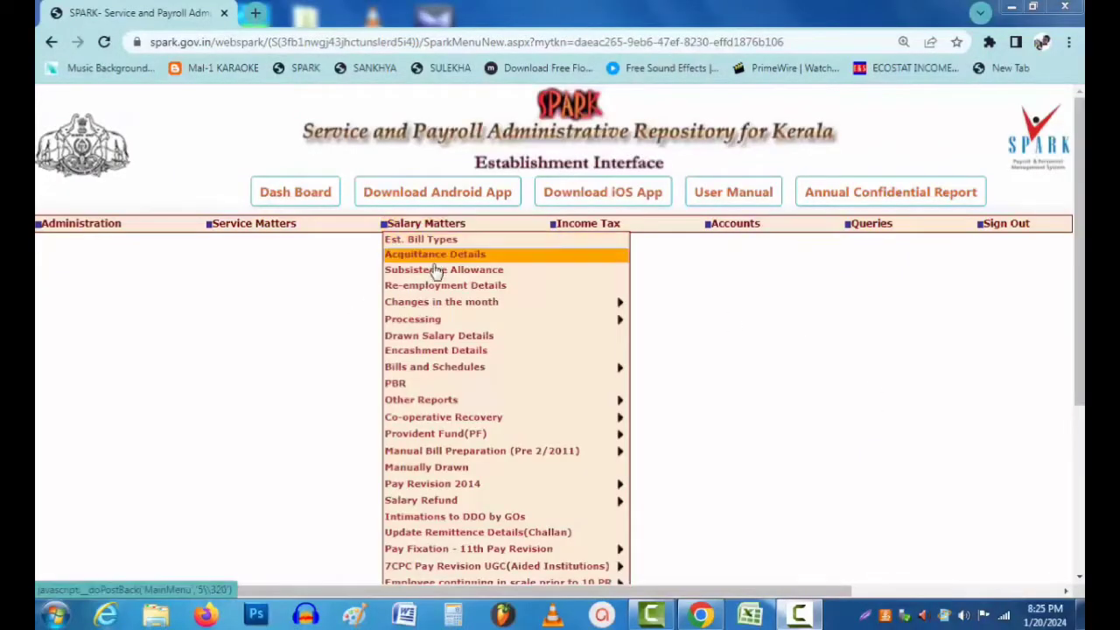
mouse_move(439, 322)
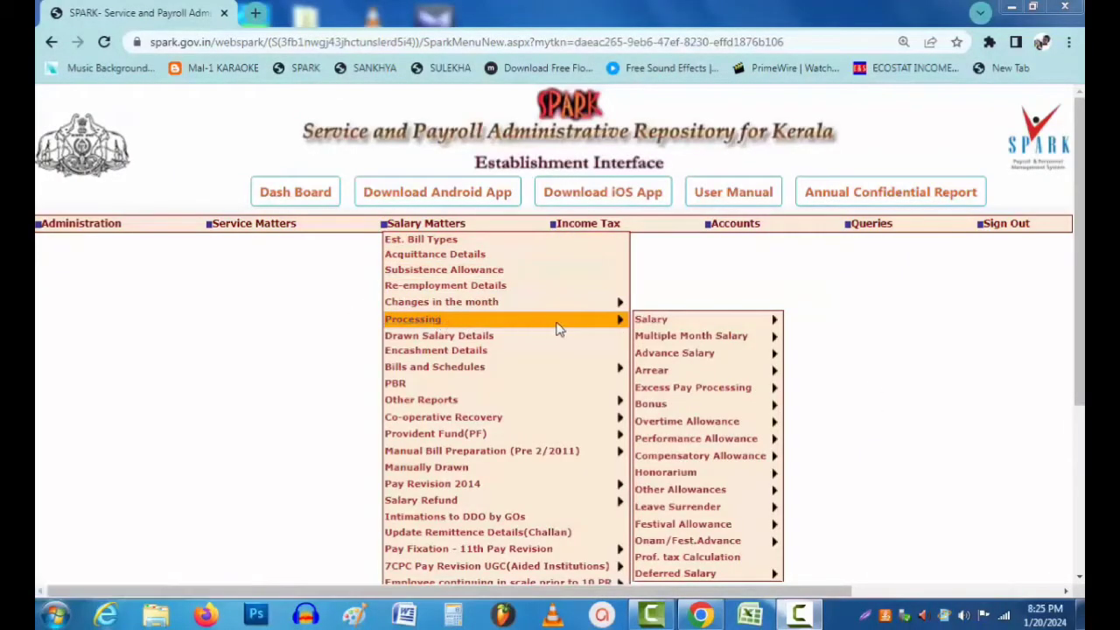
mouse_move(653, 324)
mouse_move(668, 495)
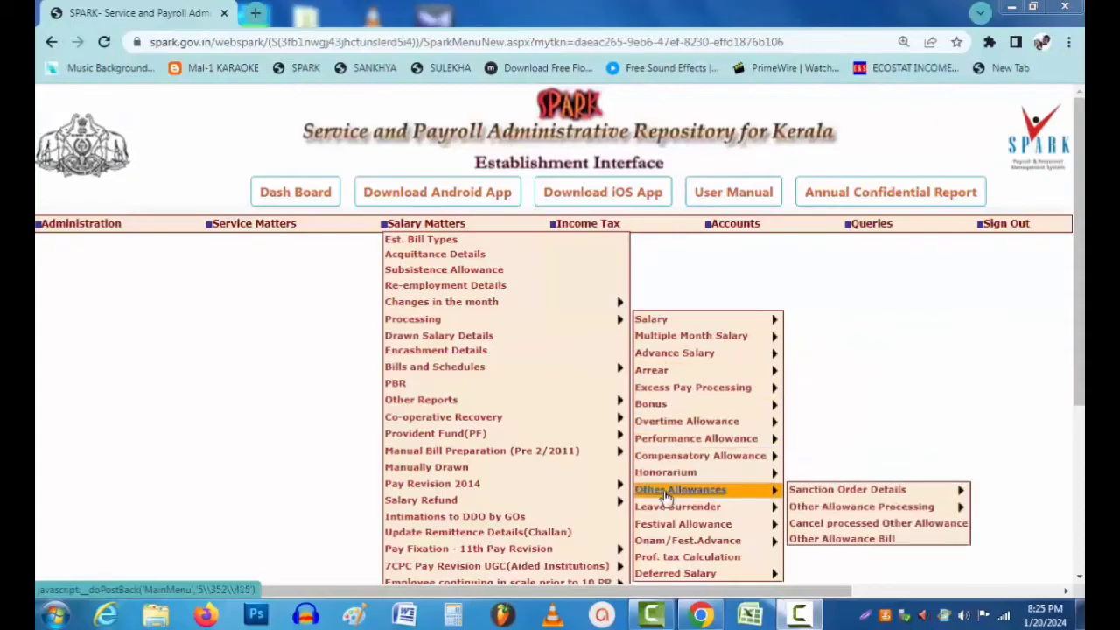
mouse_move(837, 497)
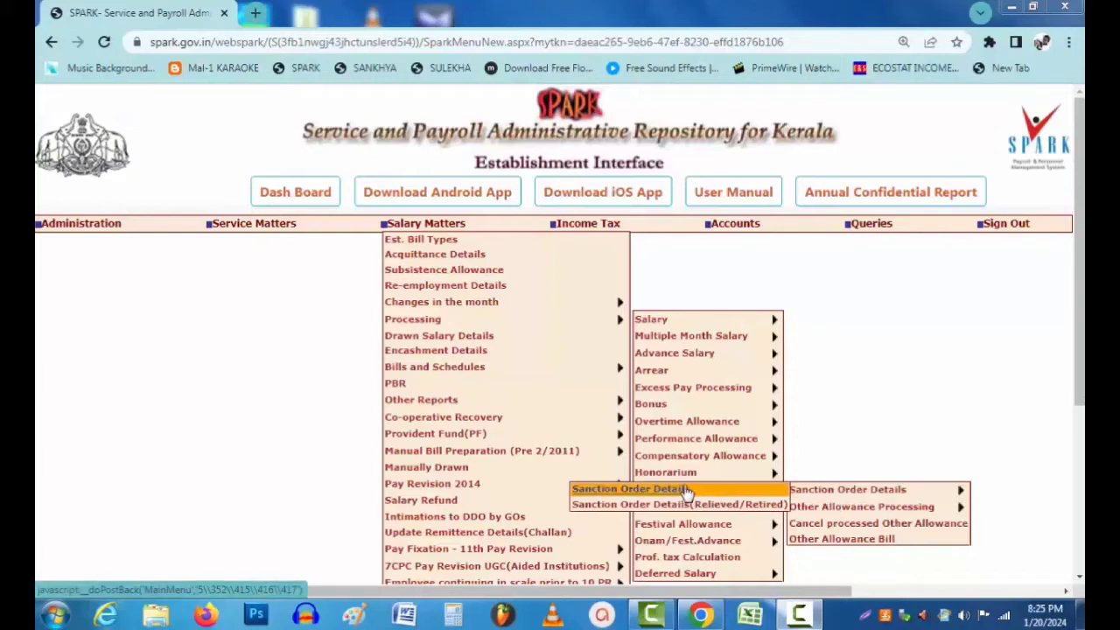
left_click(639, 489)
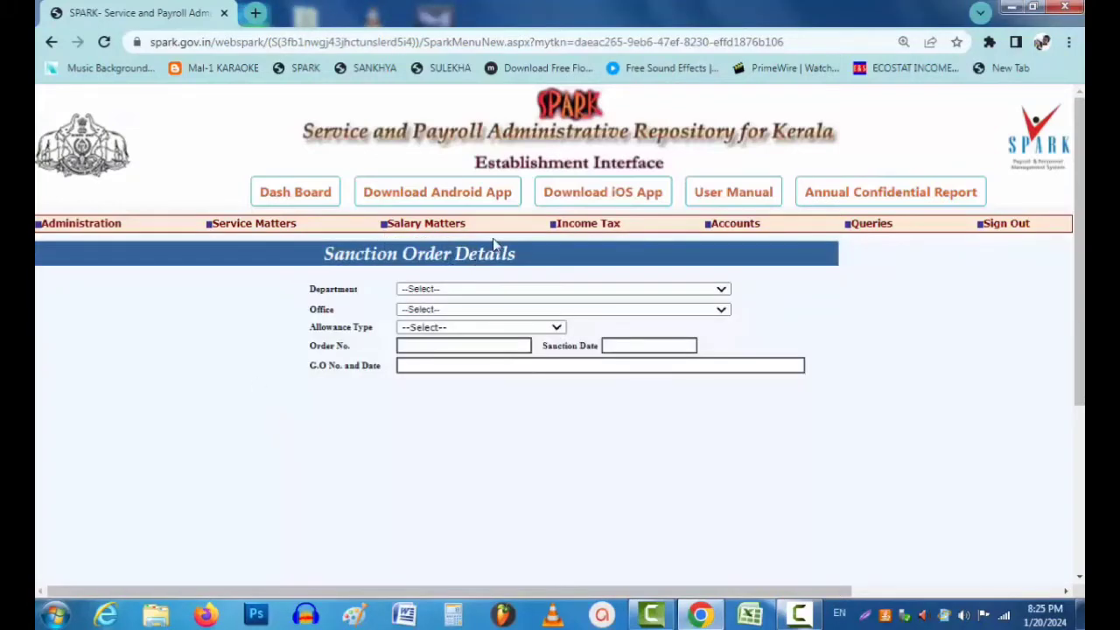
- Set the department to Health Services, choose the office, and set the allowance type to Uniform Allowance(13)
left_click(426, 290)
left_click(433, 313)
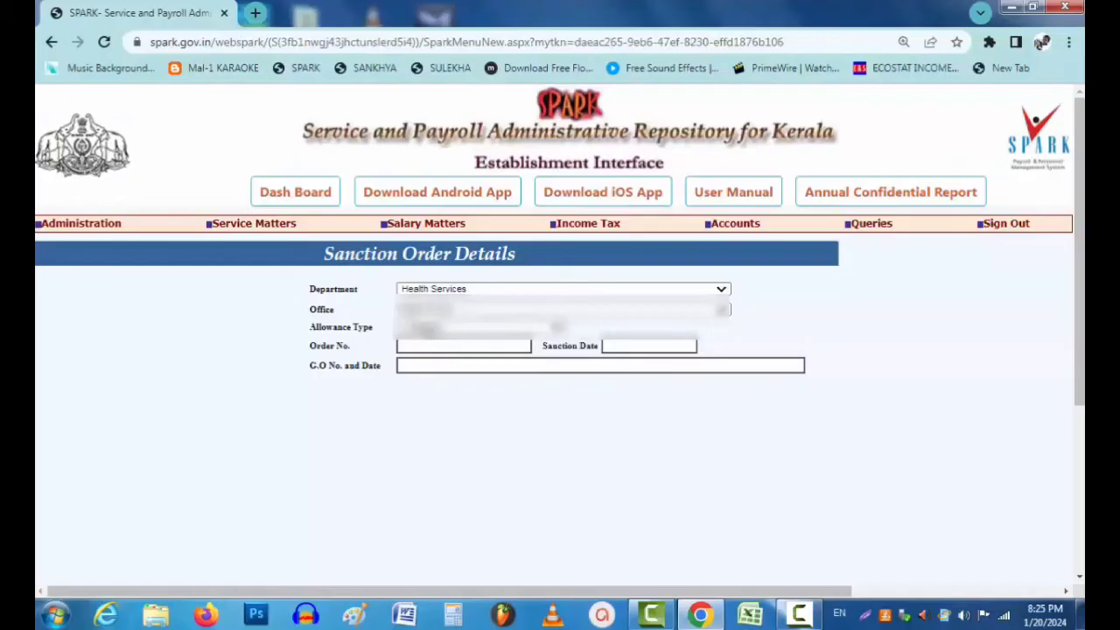
left_click(427, 331)
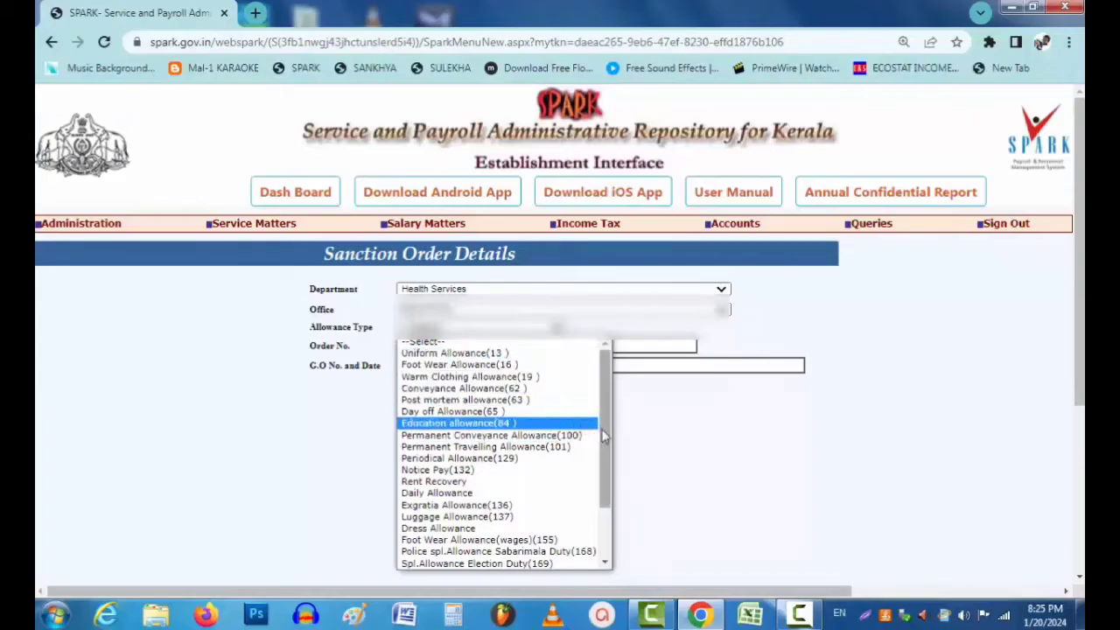
left_click_drag(602, 435, 611, 485)
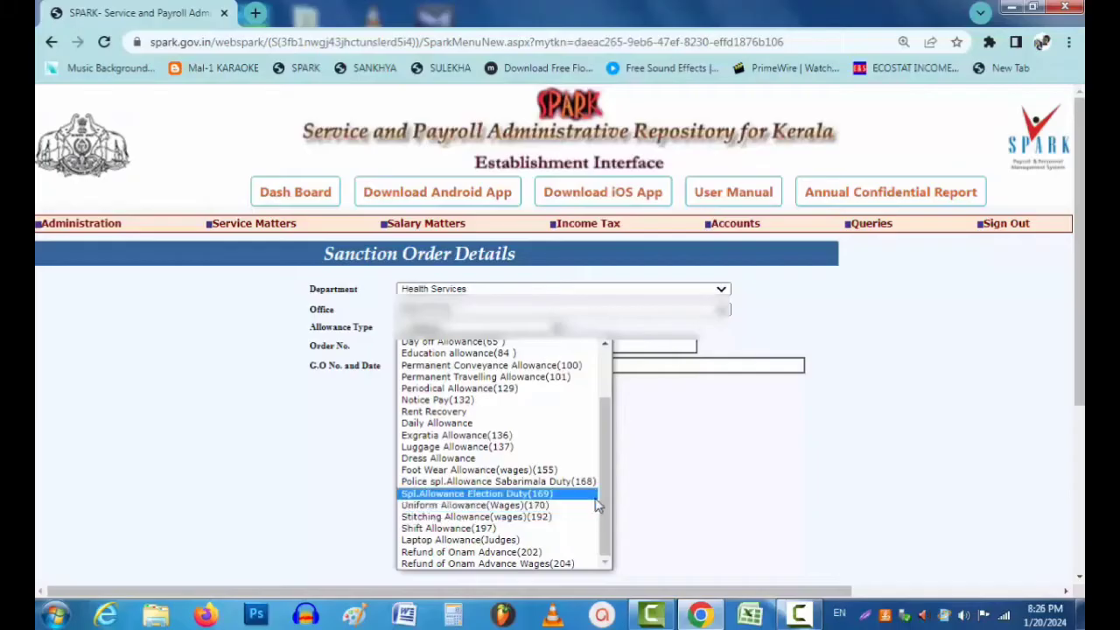
scroll(560, 455, "up", 3)
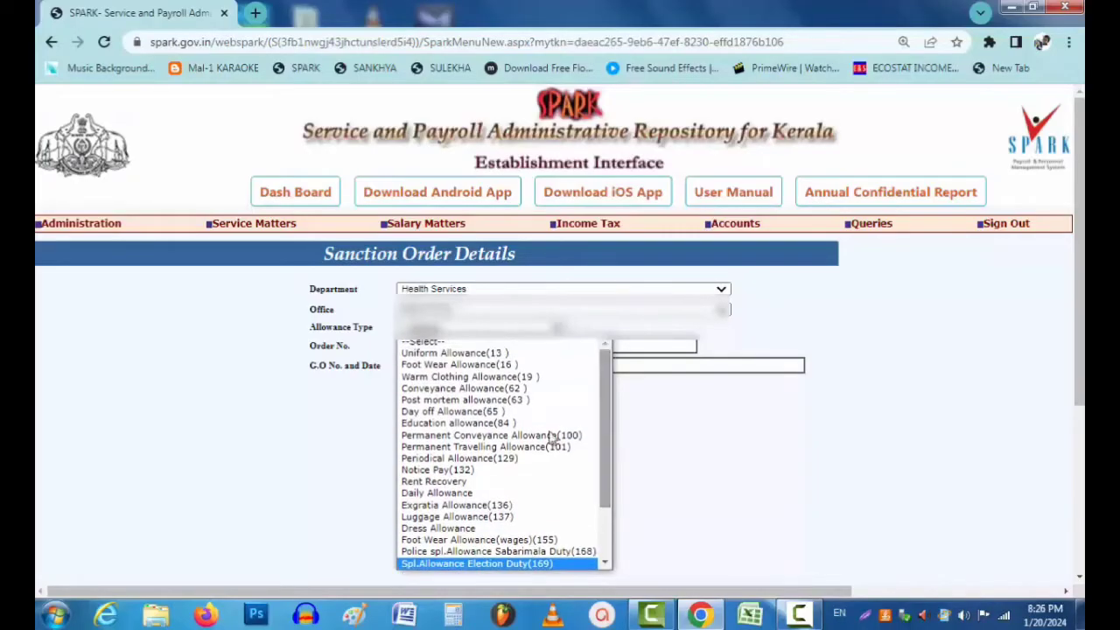
left_click(455, 355)
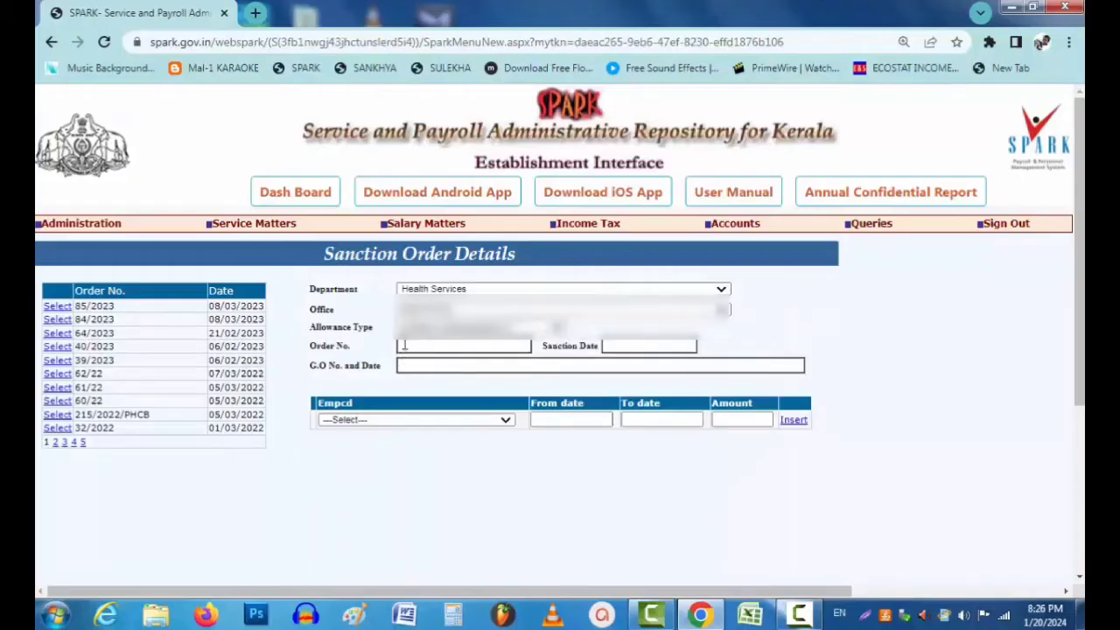
- Enter the sanction order number, sanction date 20/01/2024 and G.O. reference "GO(P) no.27/2021 fin dtd.10.02.2021"
left_click(400, 346)
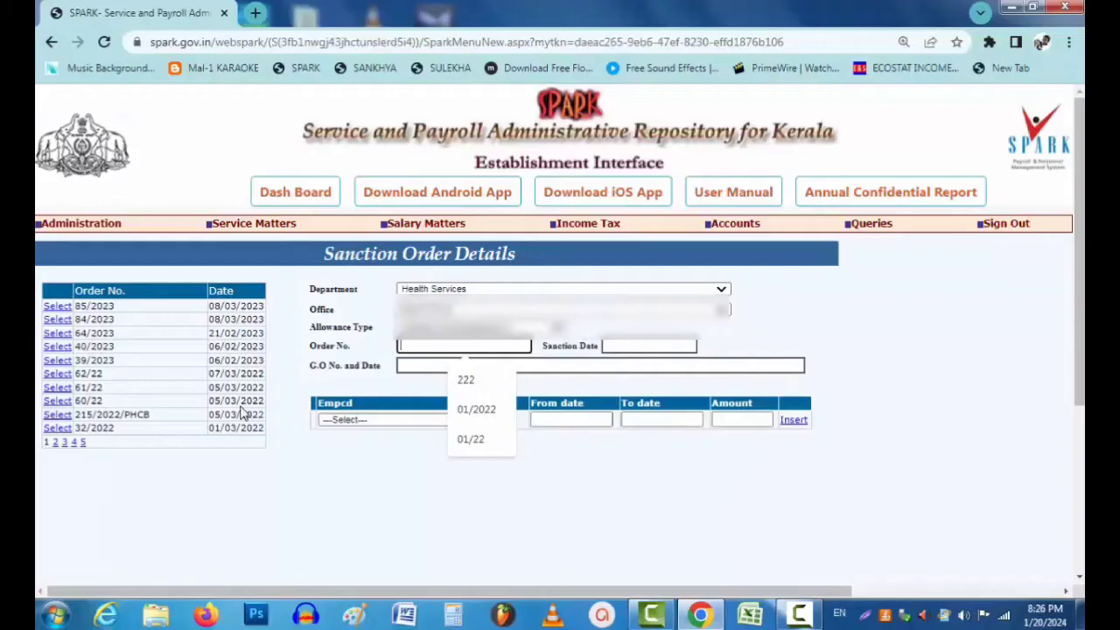
type("15/")
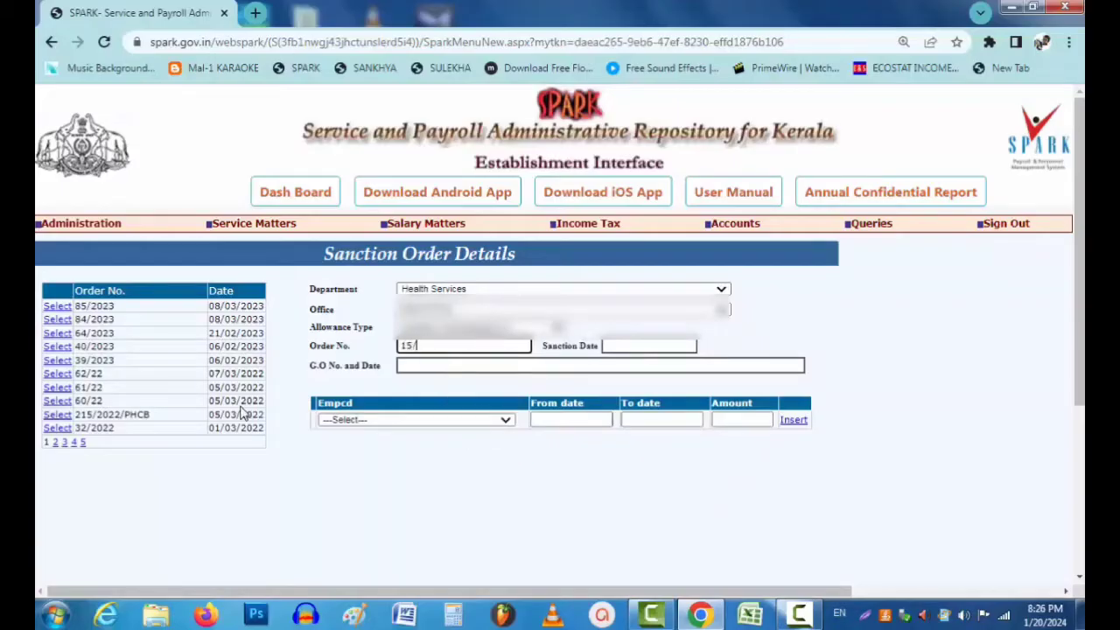
type("2024")
left_click(608, 347)
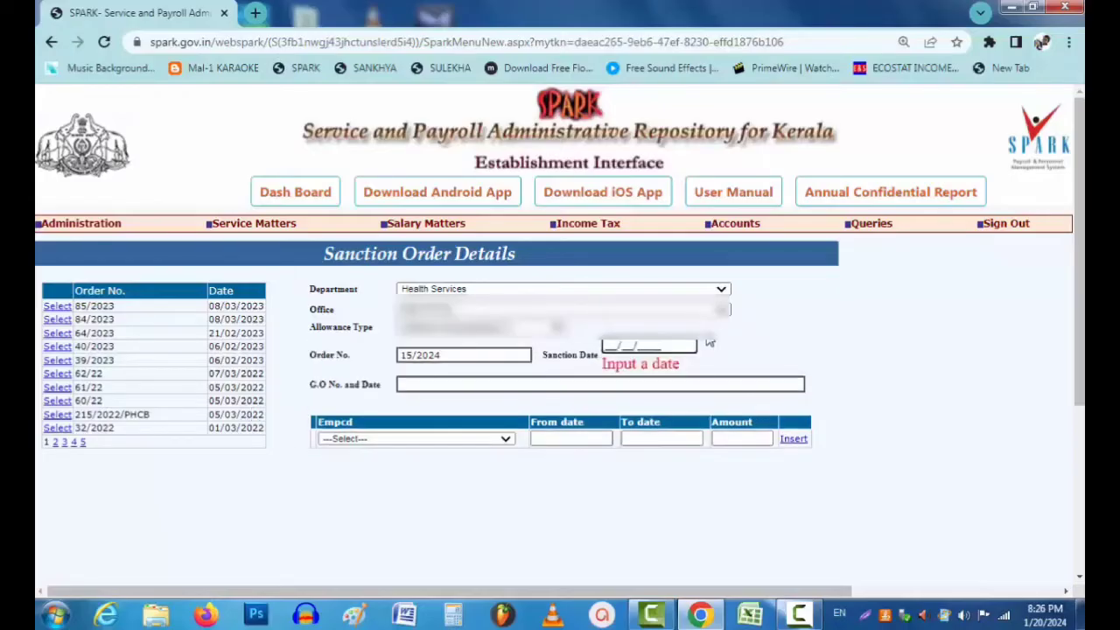
type("20/")
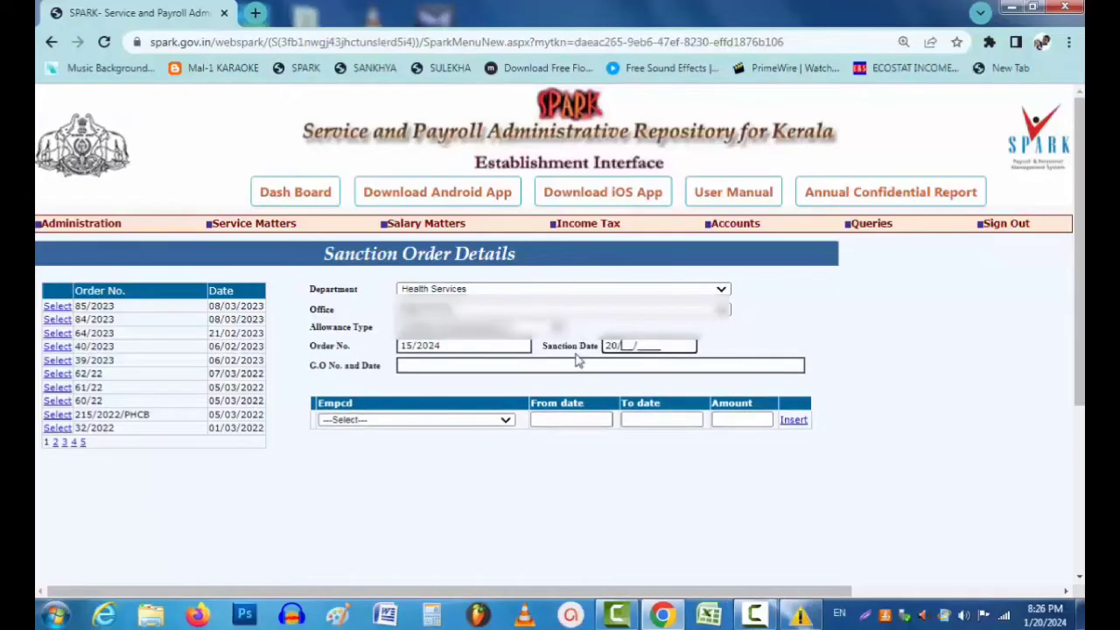
type("01/2024")
left_click(401, 368)
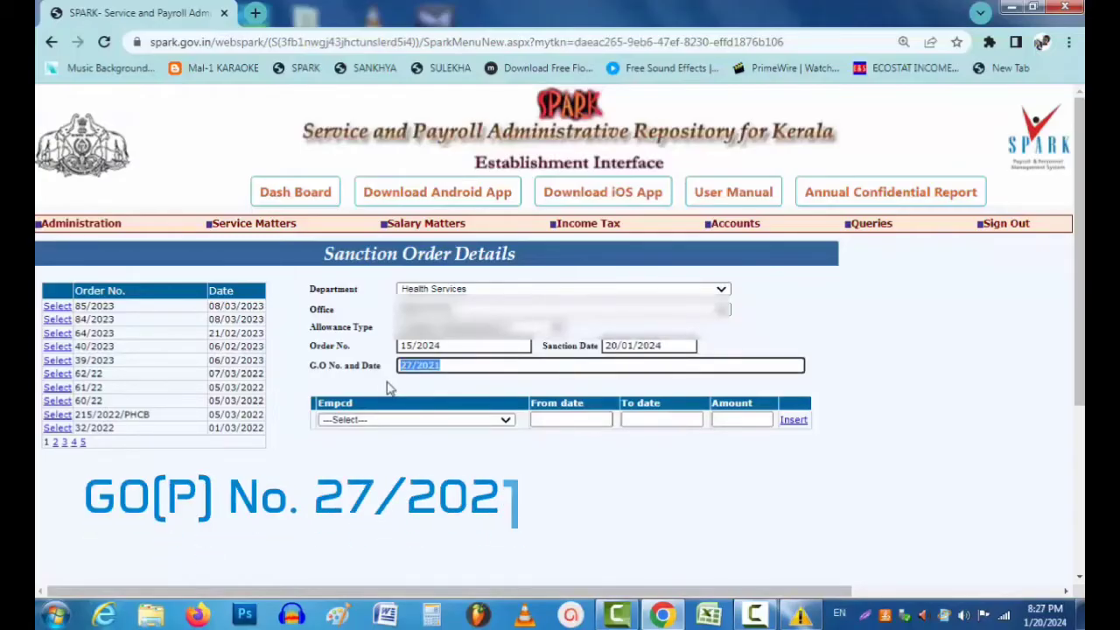
type("GO(P) no.27/2021 fin dtd.10.02.2021")
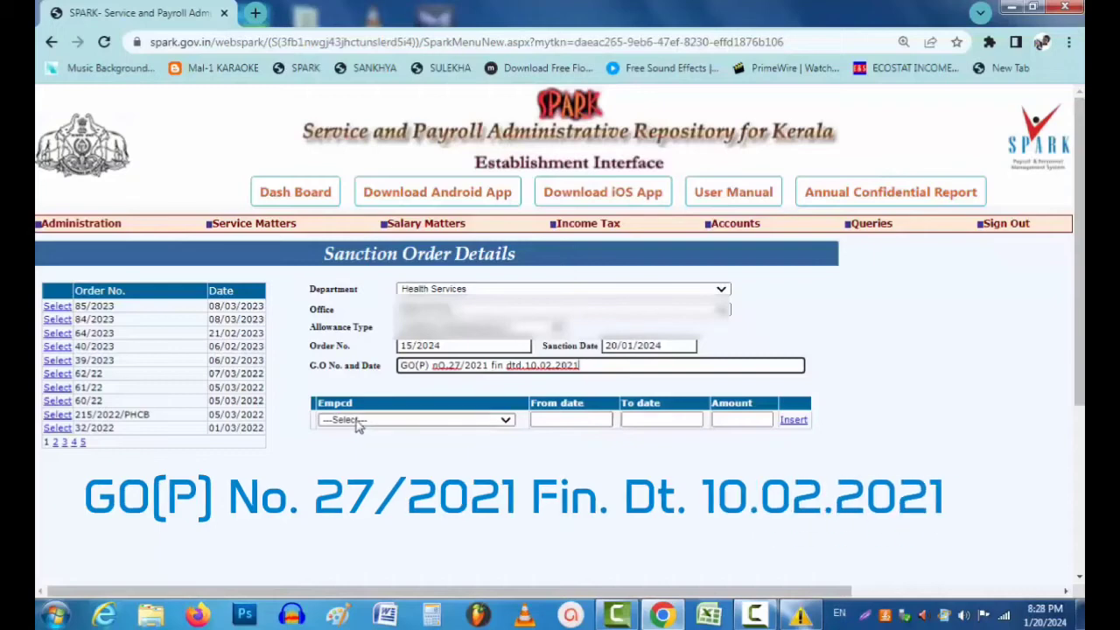
- Choose the first employee for the sanction order and set the from date to 20/01/2024
left_click(359, 420)
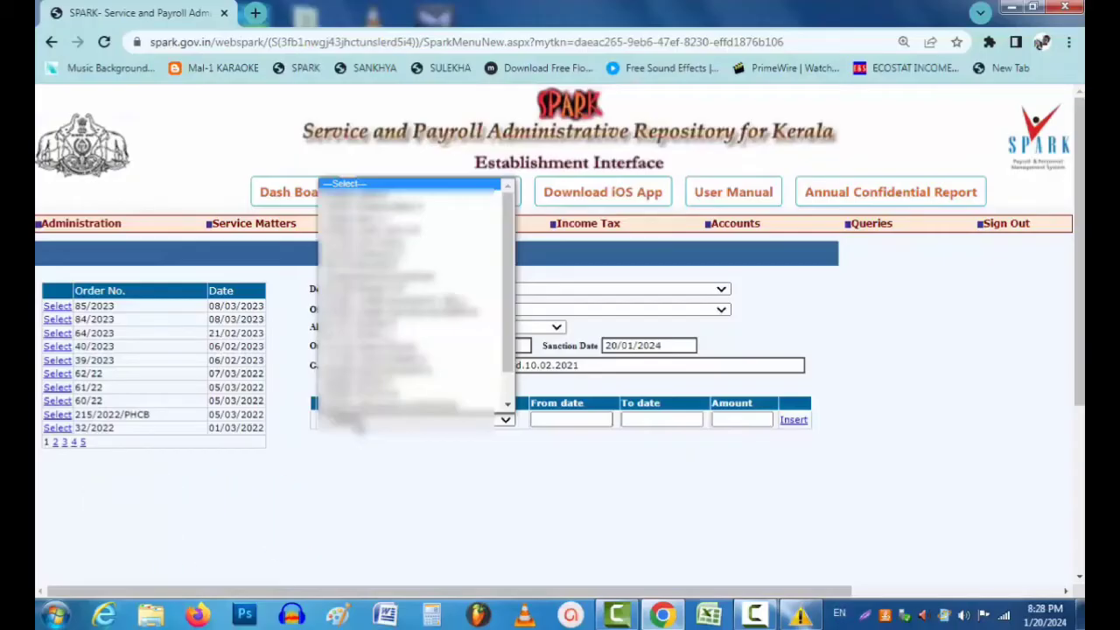
scroll(411, 350, "down", 1)
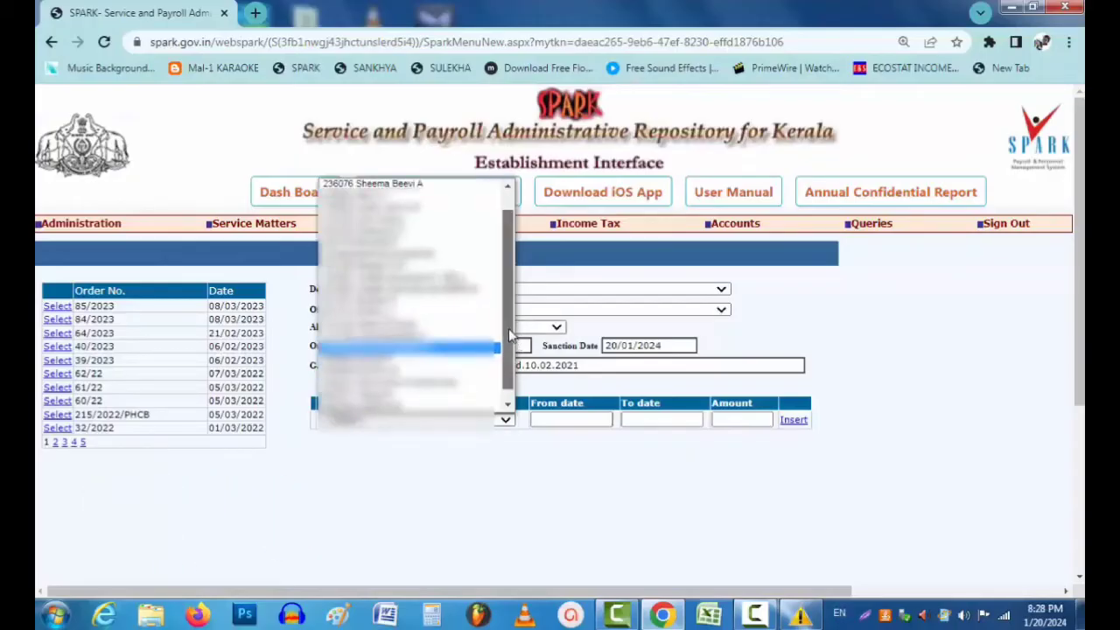
scroll(512, 335, "up", 1)
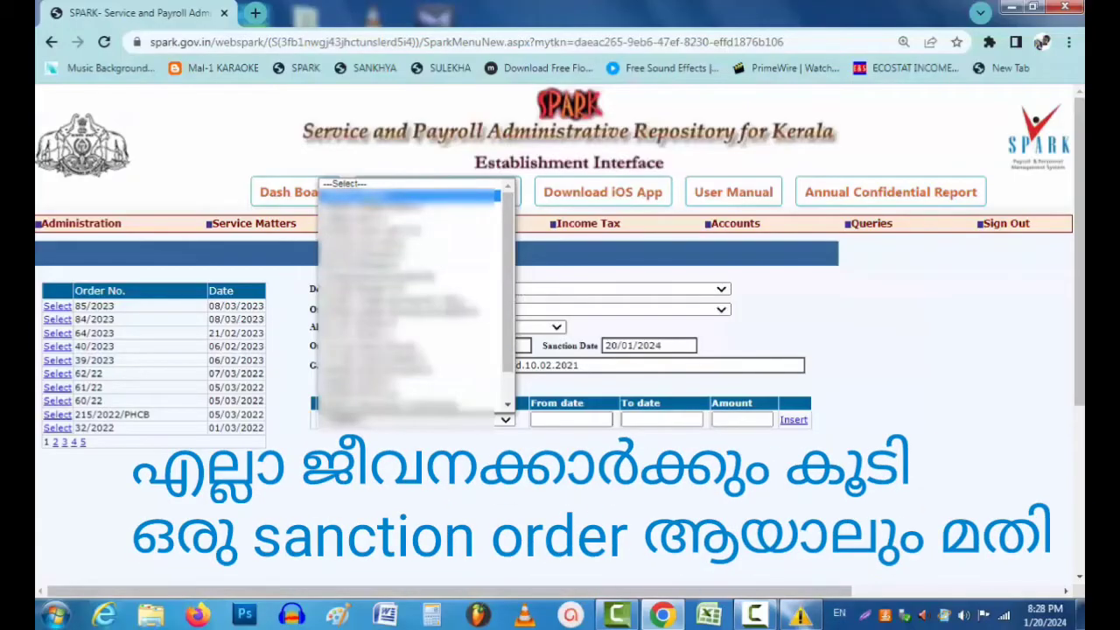
left_click(534, 421)
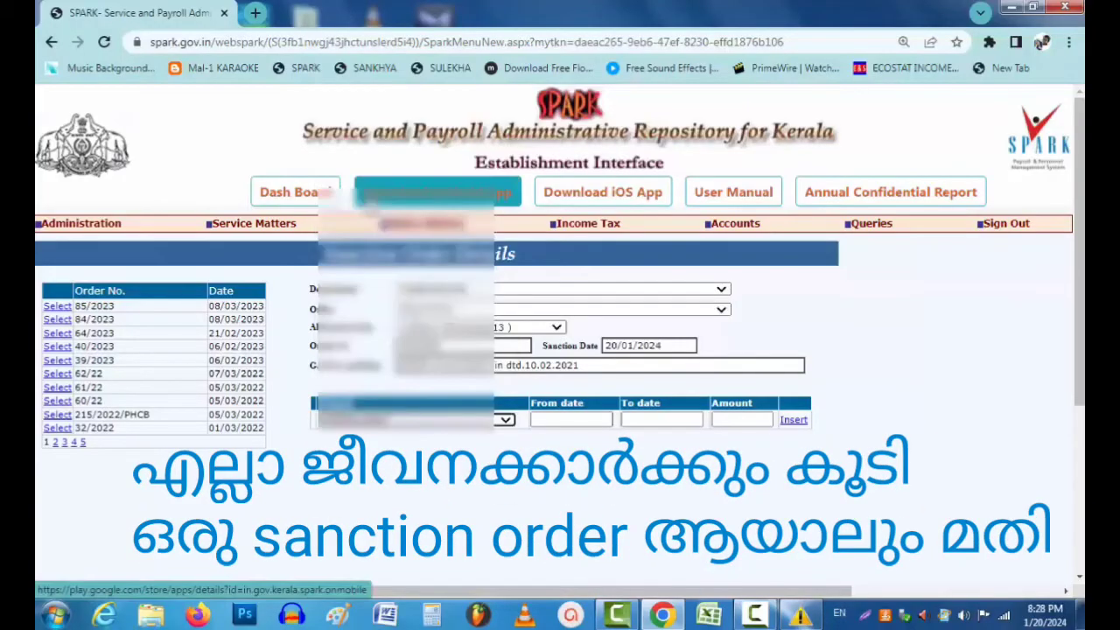
left_click(534, 420)
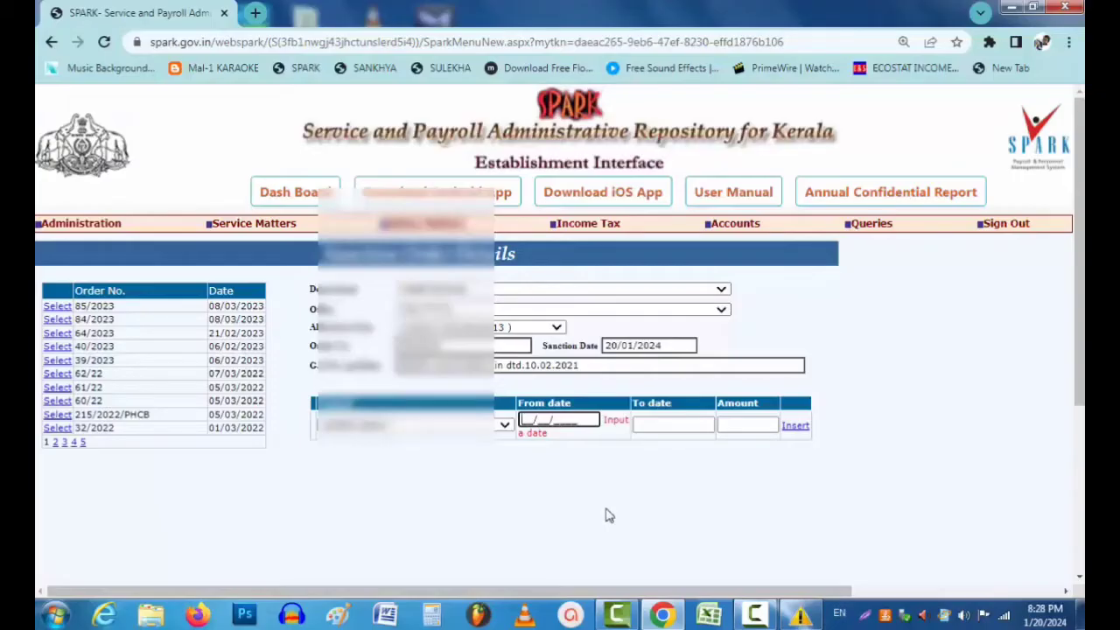
type("20/0")
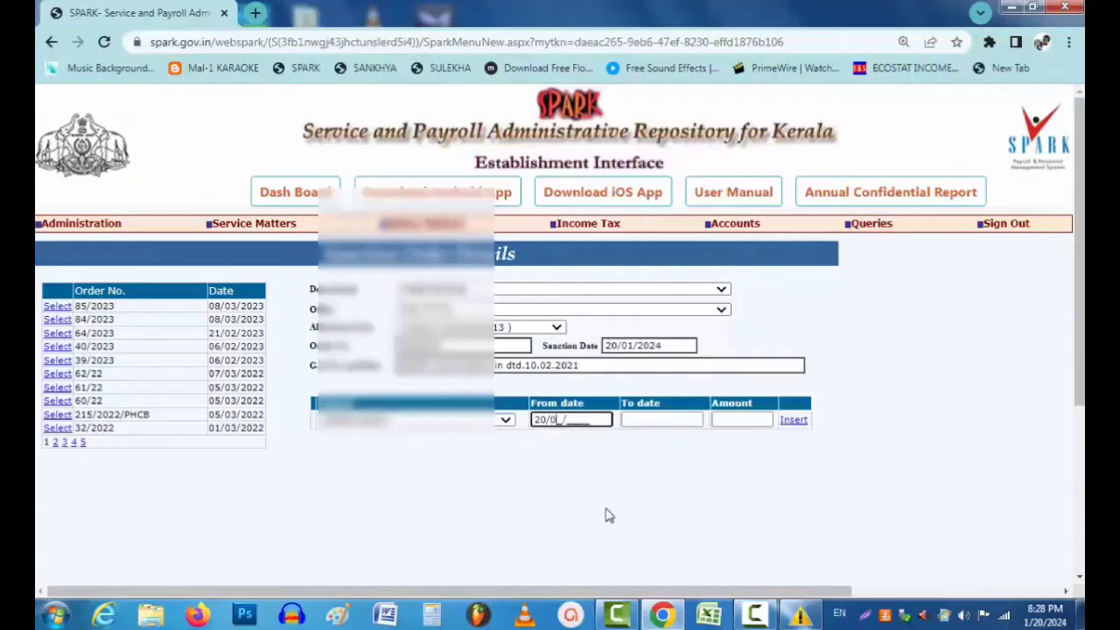
type("1/2024")
left_click(682, 494)
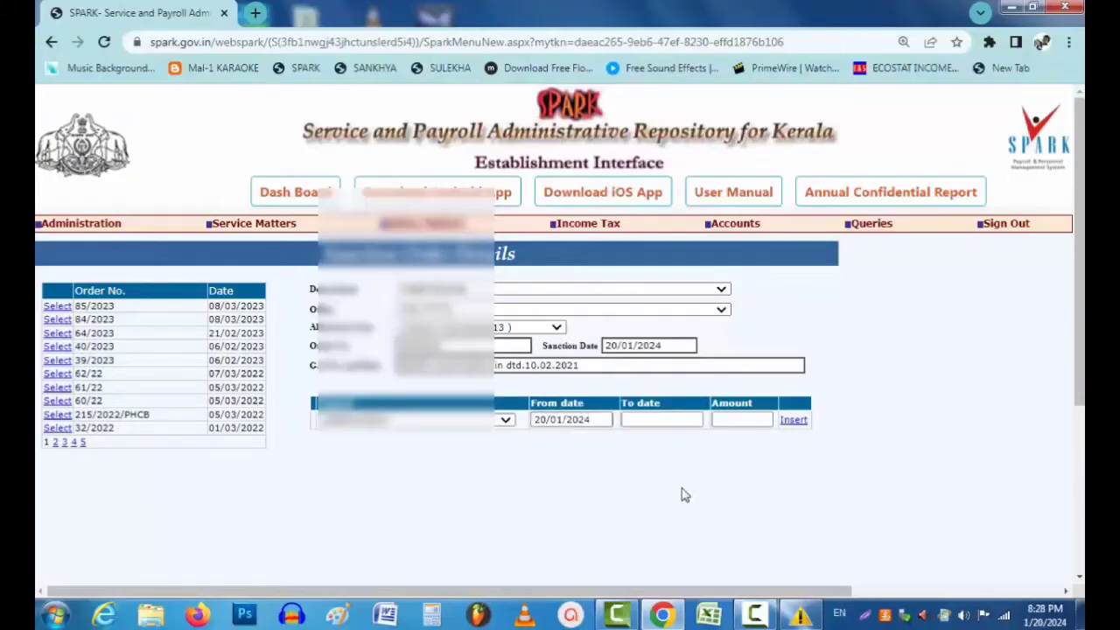
- Set the first employee's to date to 20/01/2024 and amount to 2200, and insert the entry
left_click(628, 419)
type("20/")
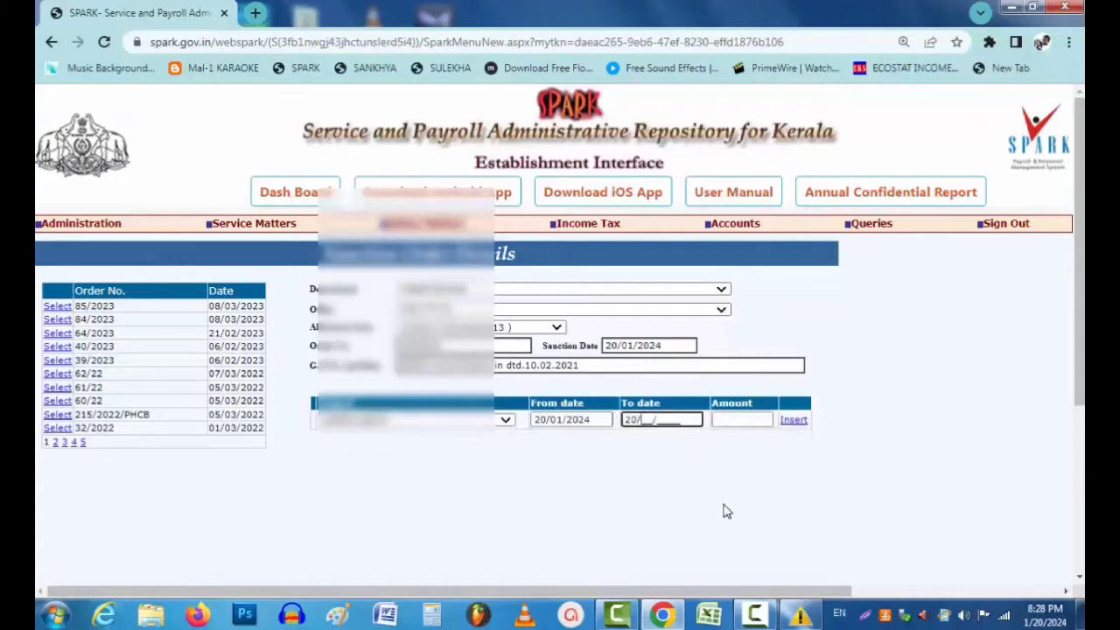
type("01/2024")
left_click(745, 450)
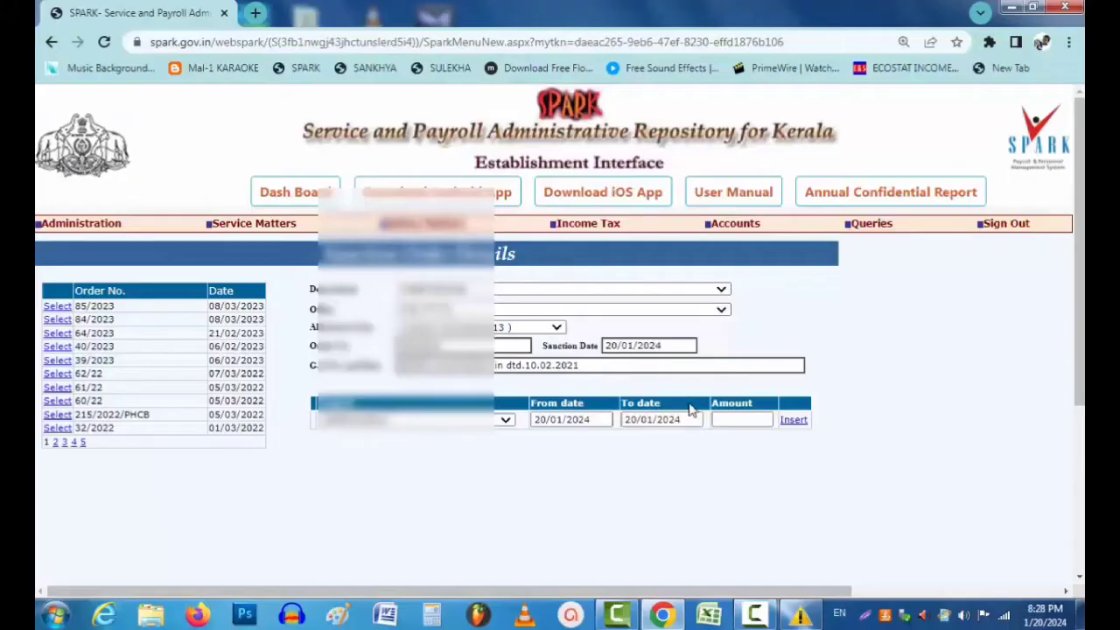
left_click(718, 419)
type("2200")
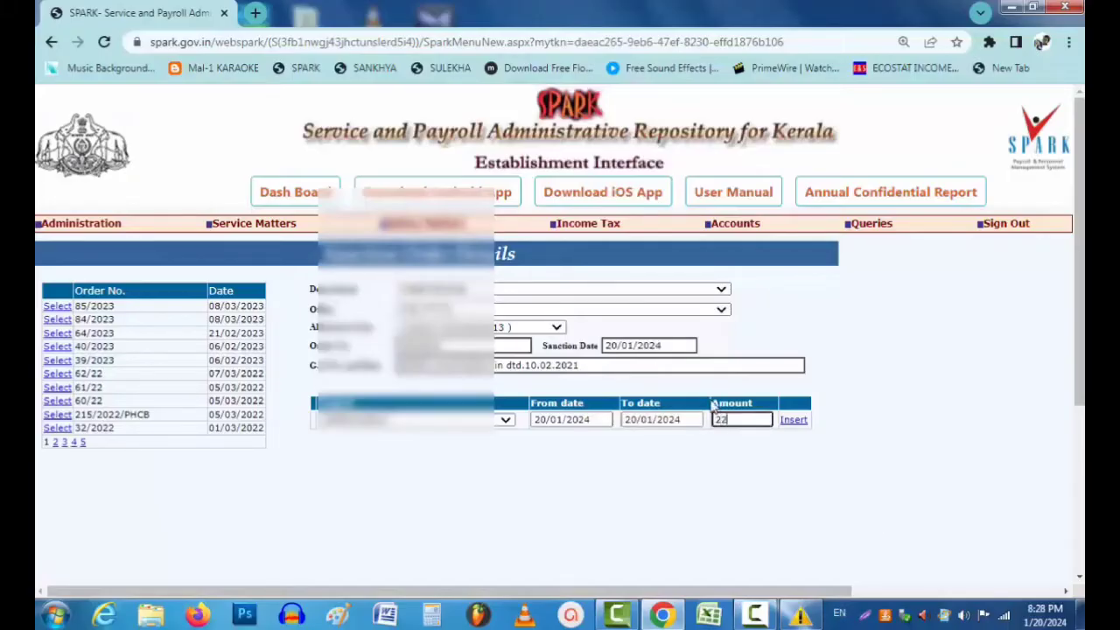
left_click(792, 424)
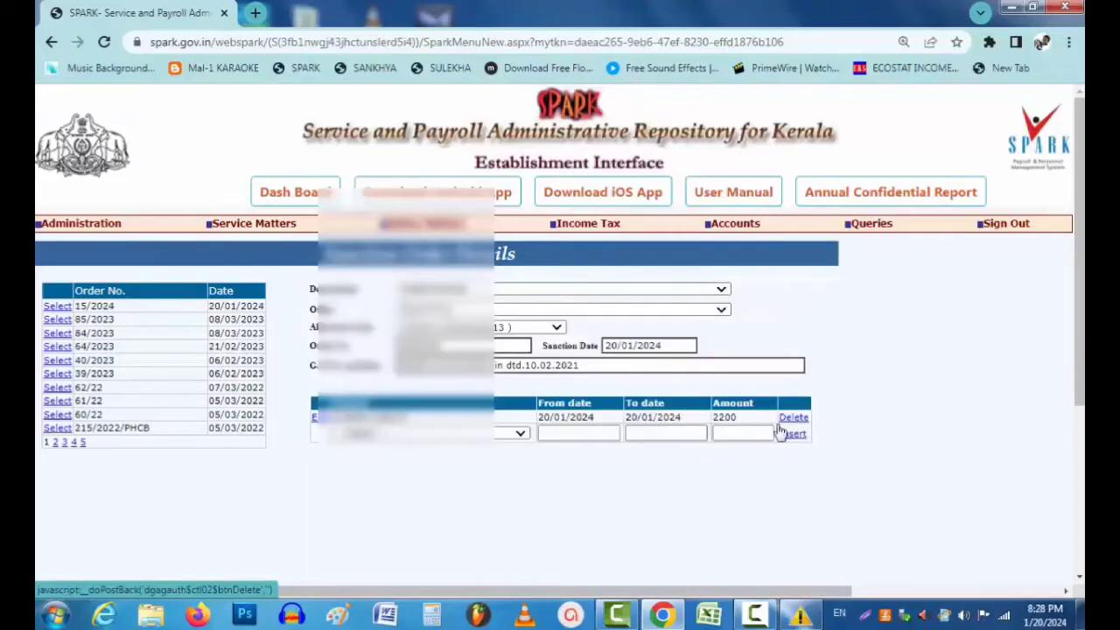
- Insert a second employee's entry with from and to dates 20/01/2024 and an amount of 5000
left_click(520, 433)
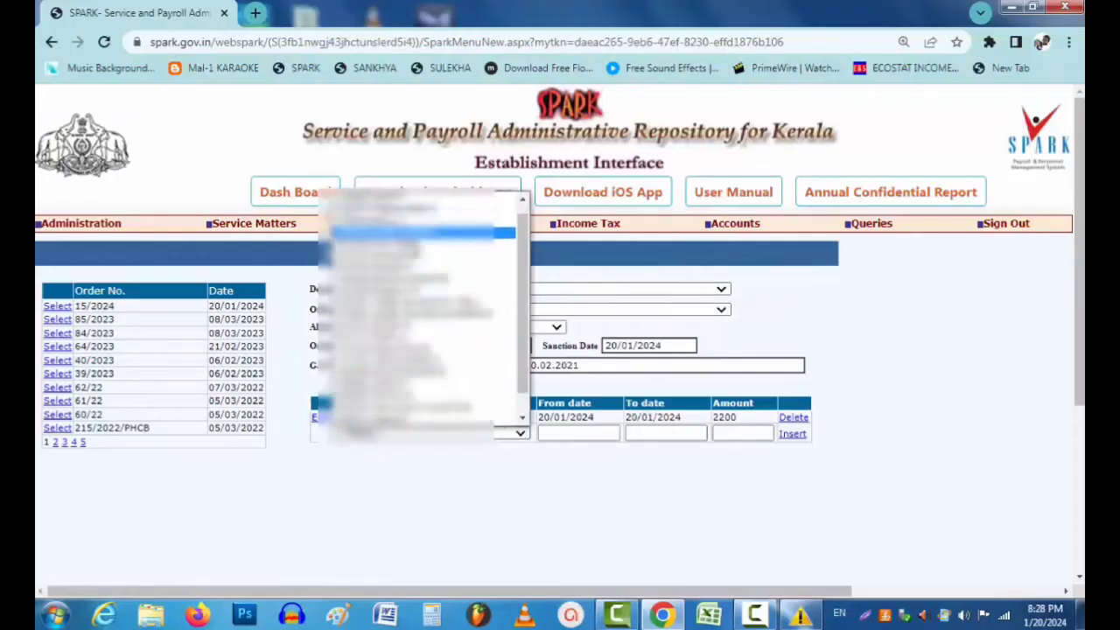
scroll(528, 247, "up", 1)
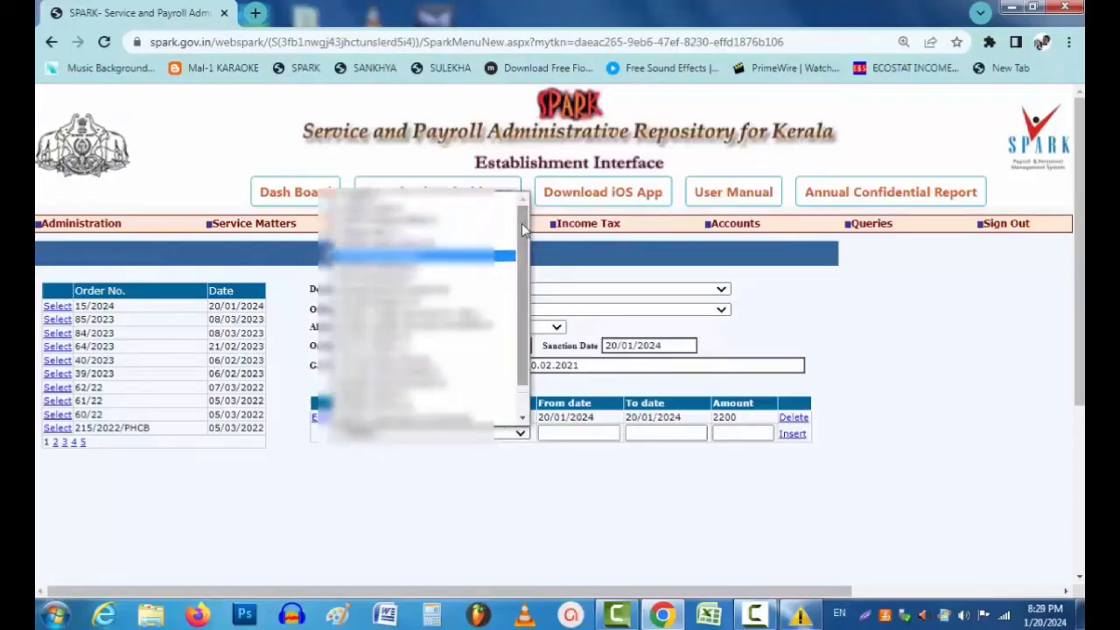
left_click(421, 290)
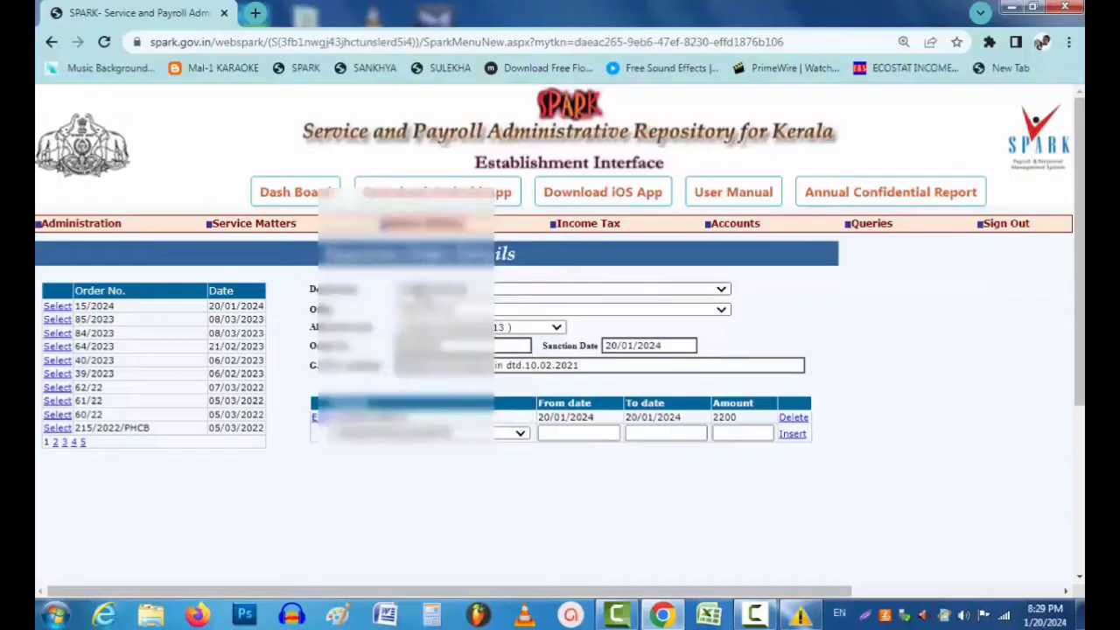
left_click(540, 435)
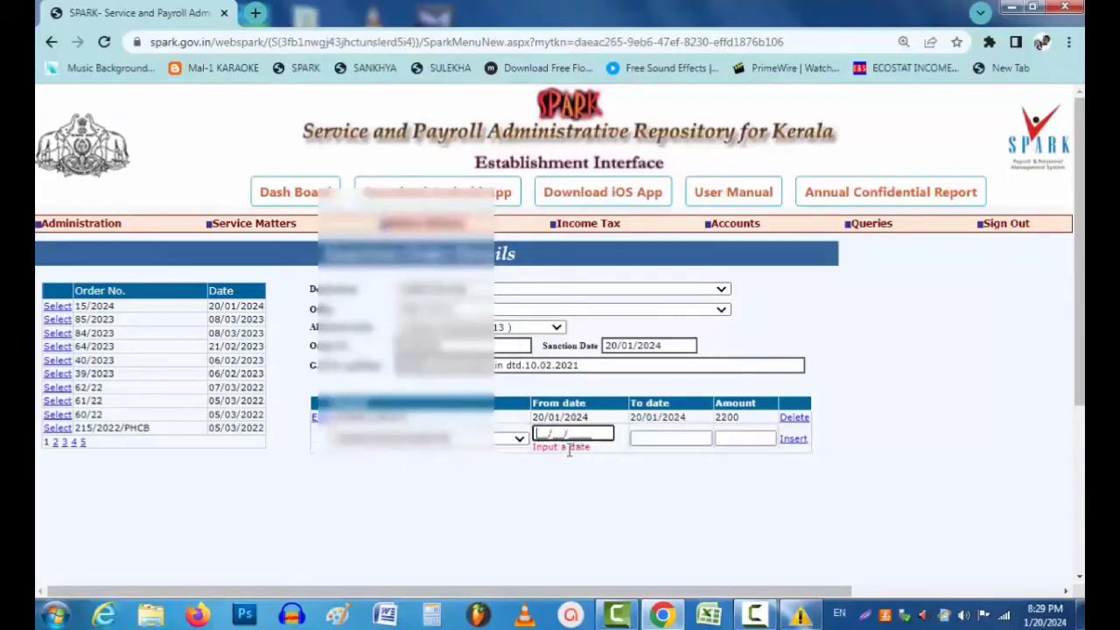
type("20012024")
key("Tab")
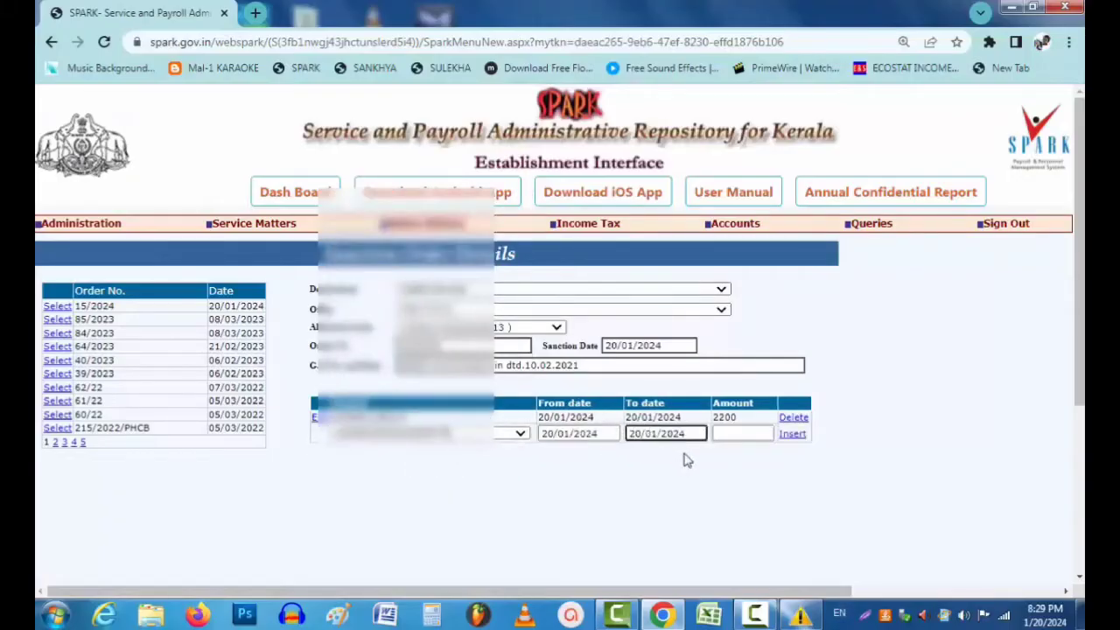
left_click(720, 435)
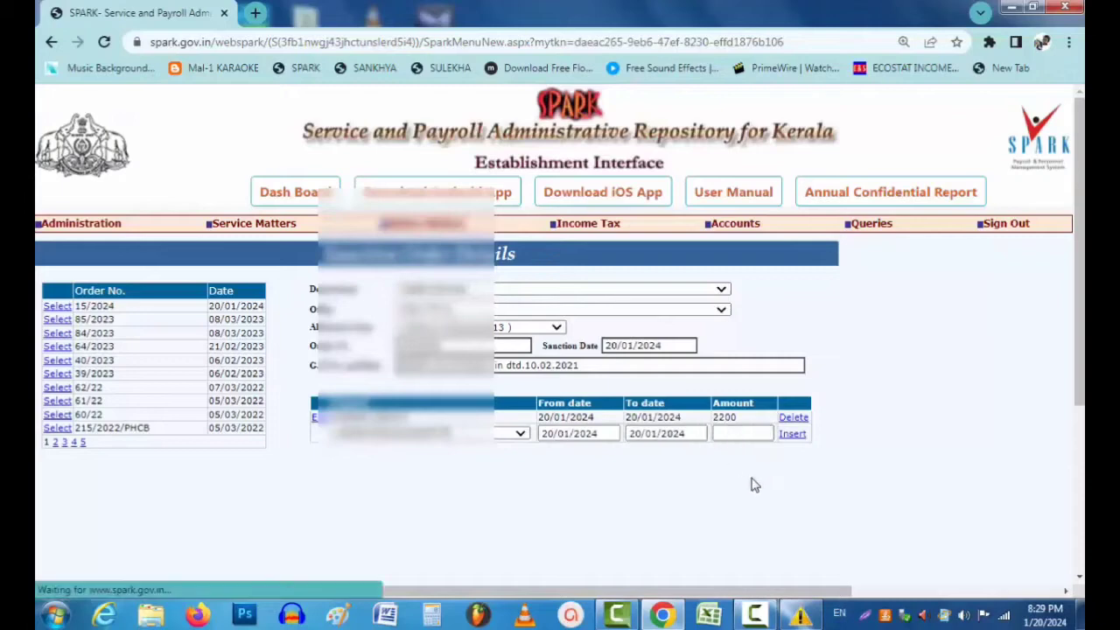
left_click(726, 438)
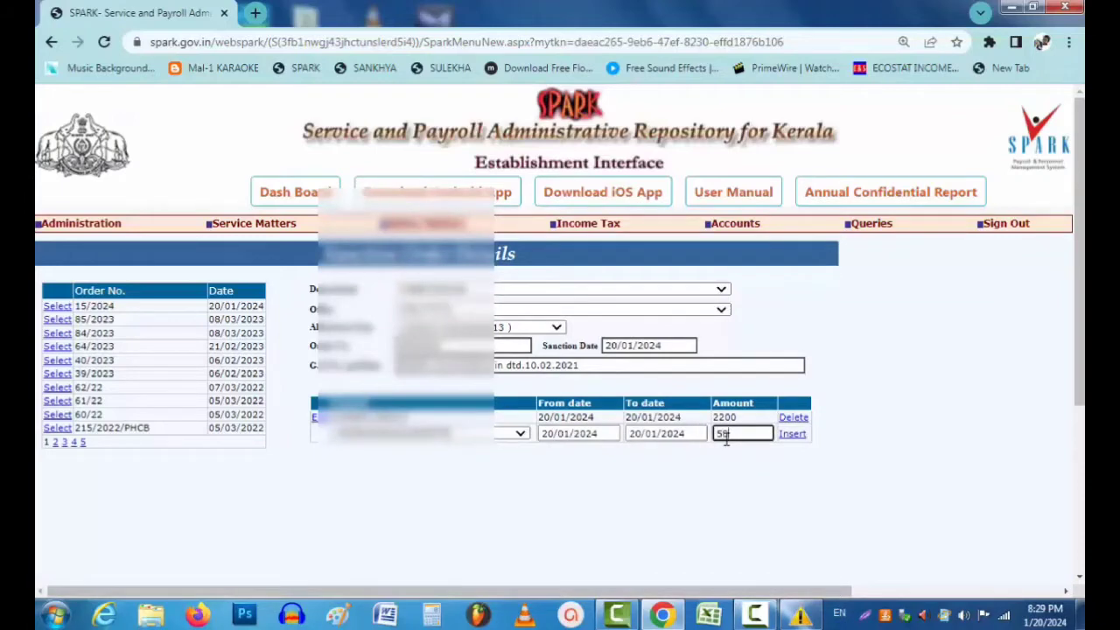
type("5000")
left_click(792, 435)
left_click(420, 447)
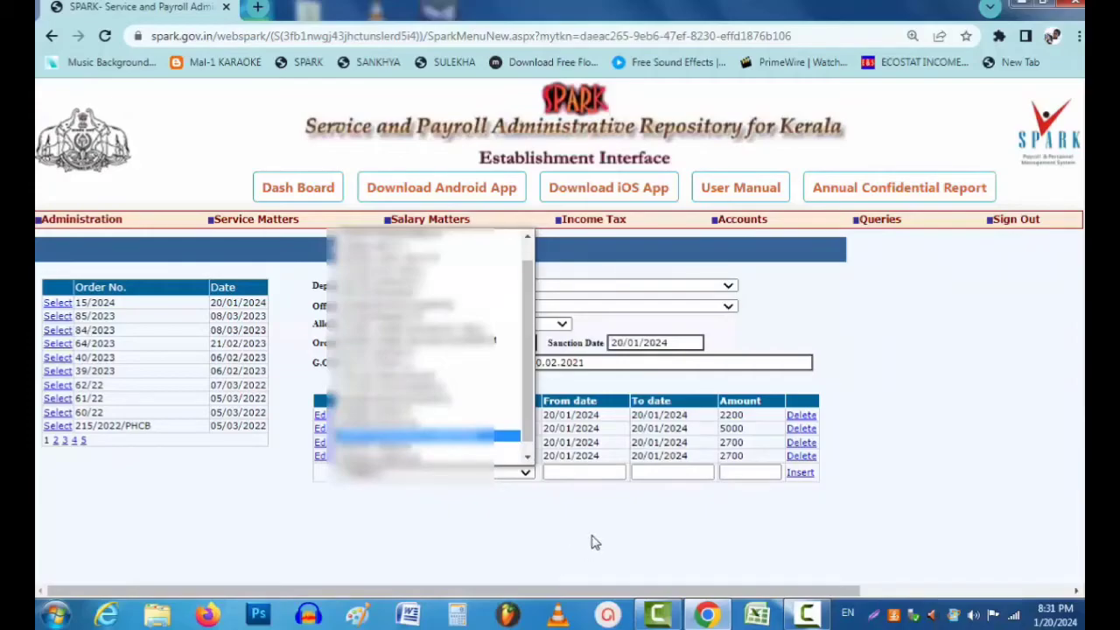
left_click(503, 526)
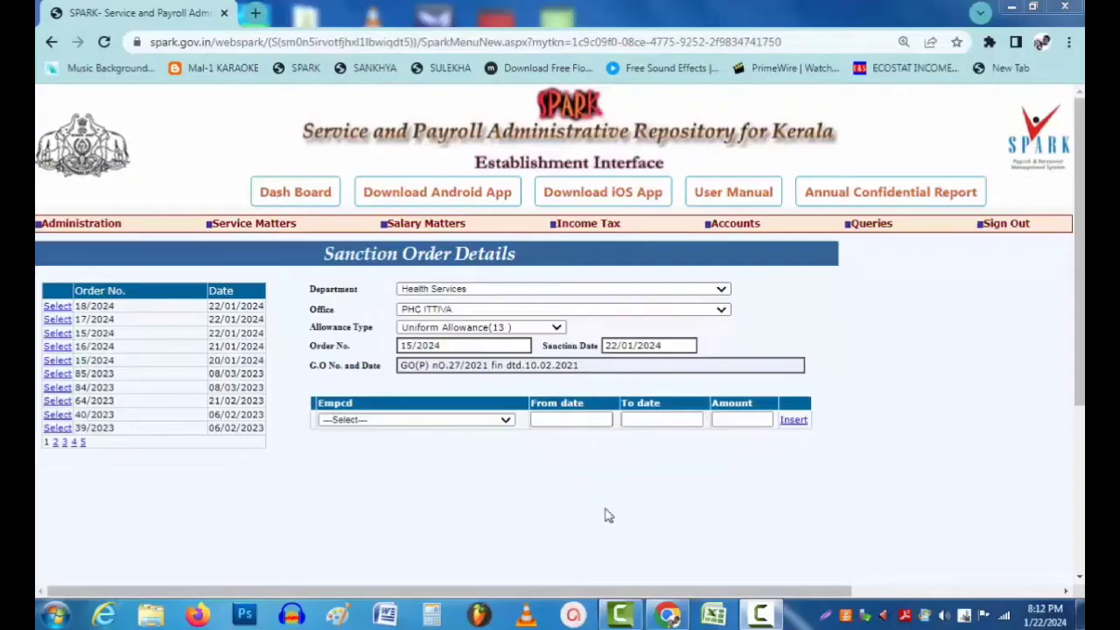
left_click(356, 421)
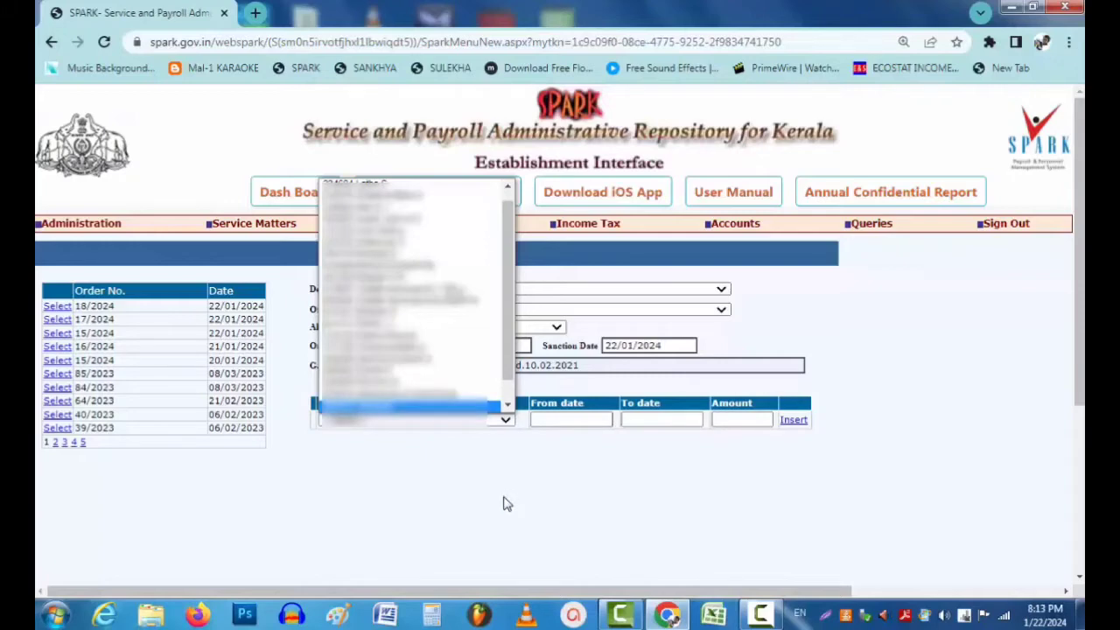
key("Down")
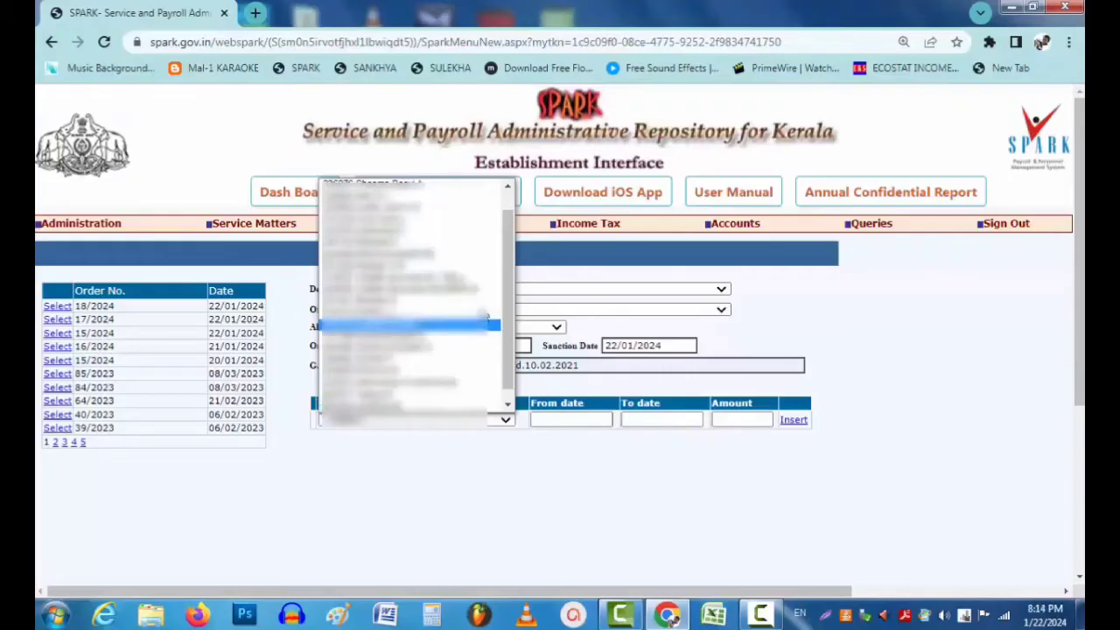
left_click(560, 512)
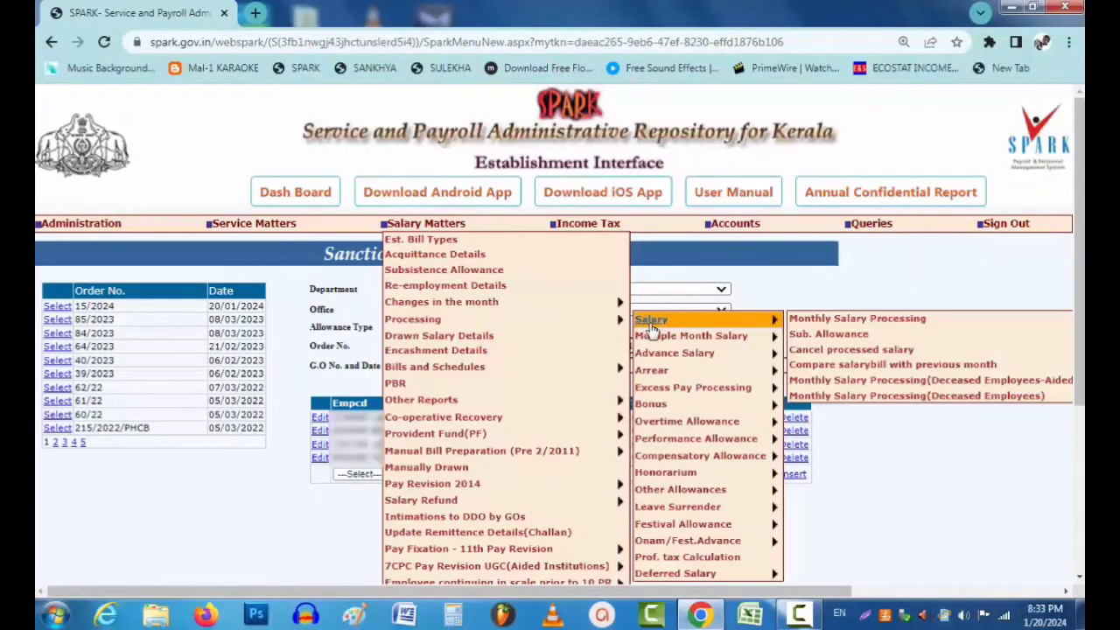
- Open Other Allowance Processing for serving employees and choose Uniform Allowance(13) as the allowance type
mouse_move(717, 490)
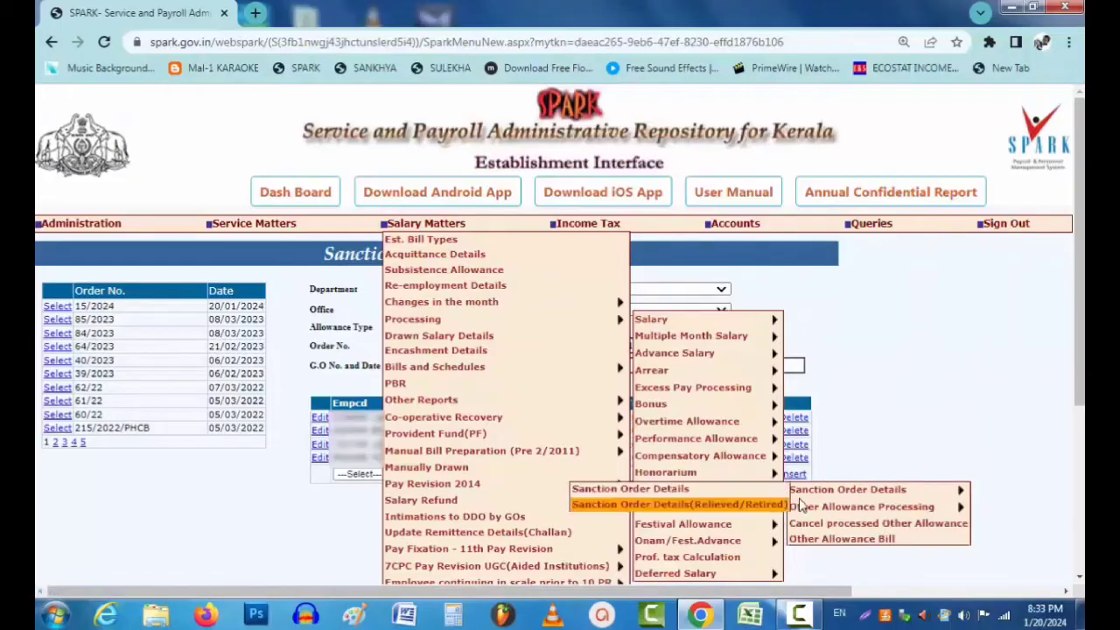
mouse_move(848, 511)
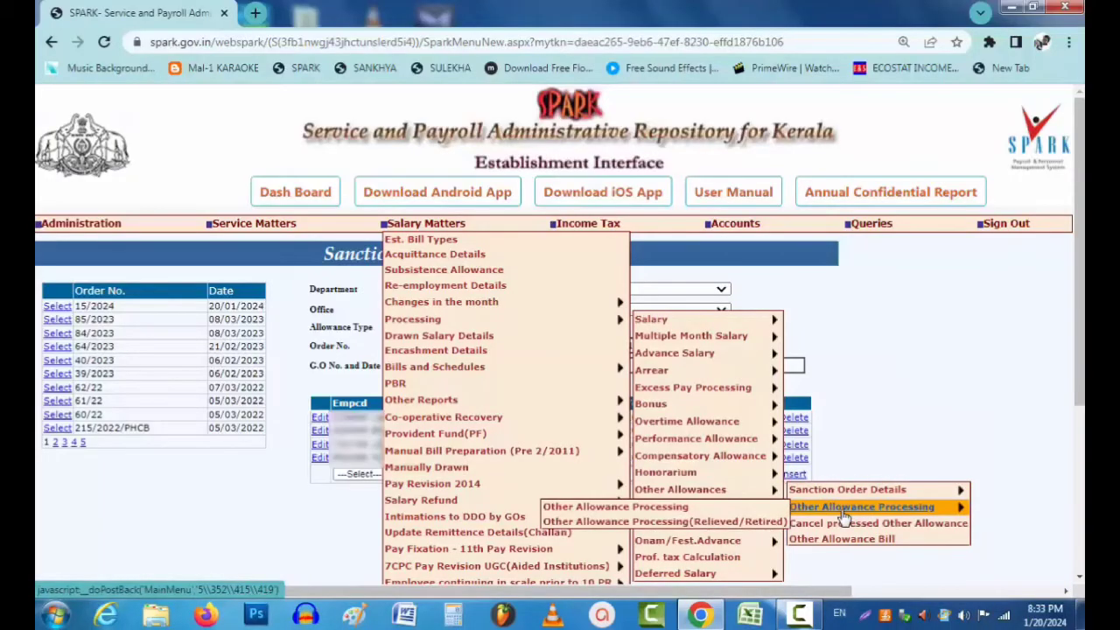
left_click(663, 507)
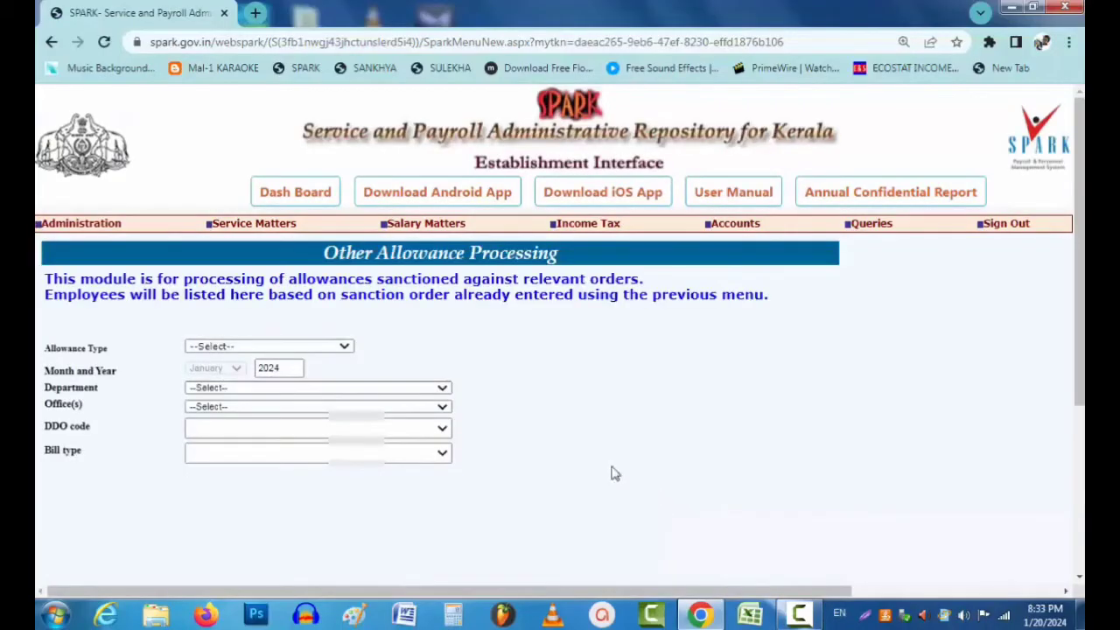
left_click(209, 346)
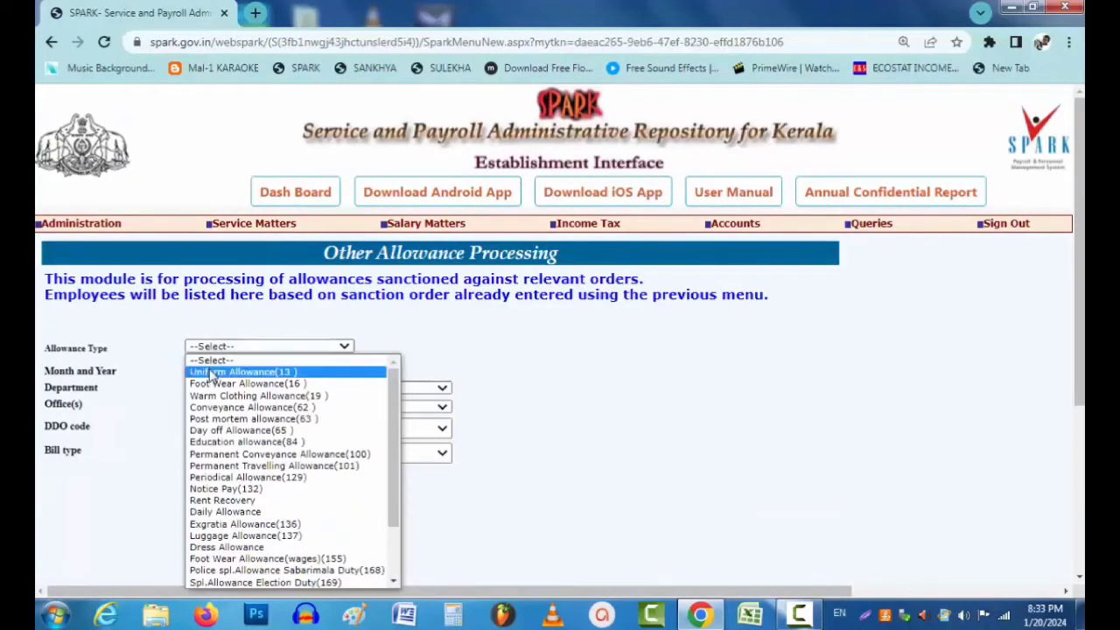
left_click(211, 373)
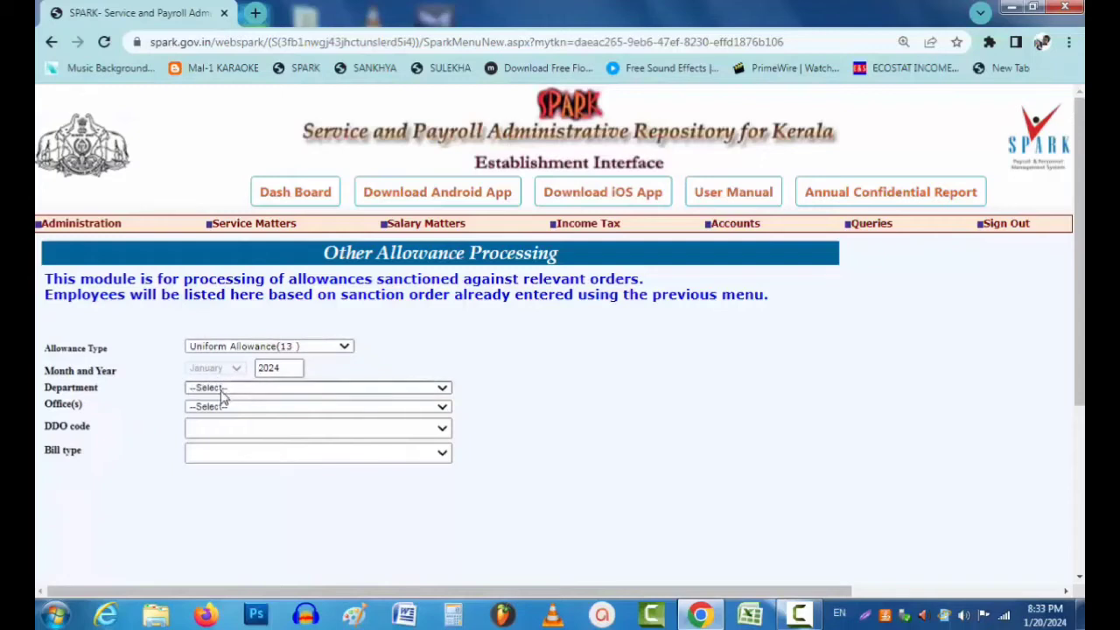
- Set the processing details to department Health Services, the office, DDO code 362 and bill type PHARMACIST 1
left_click(216, 392)
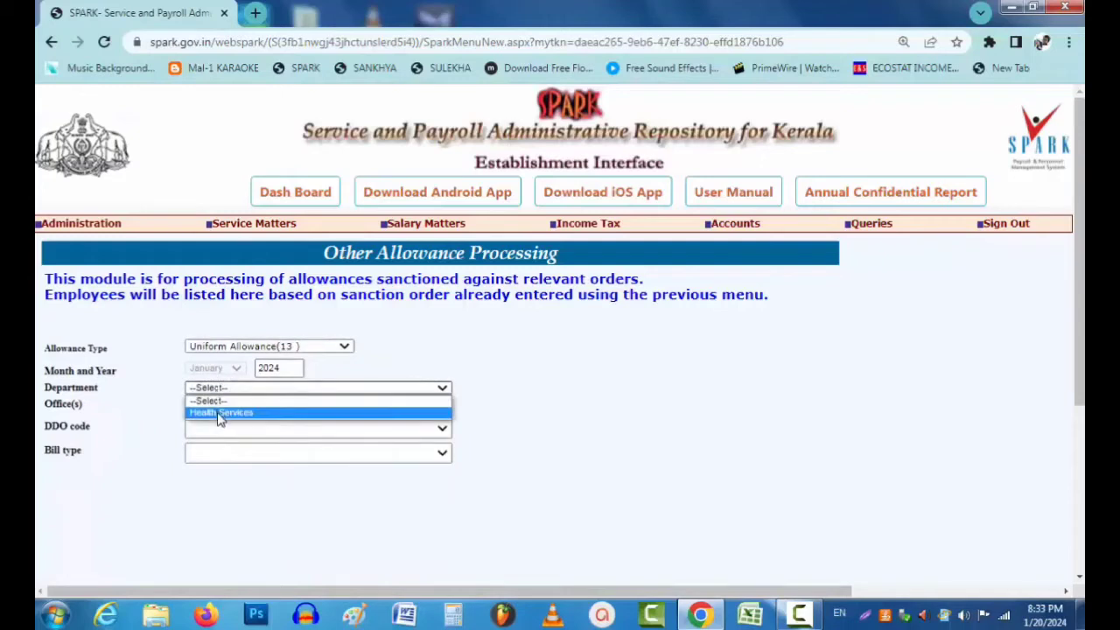
left_click(220, 415)
left_click(219, 408)
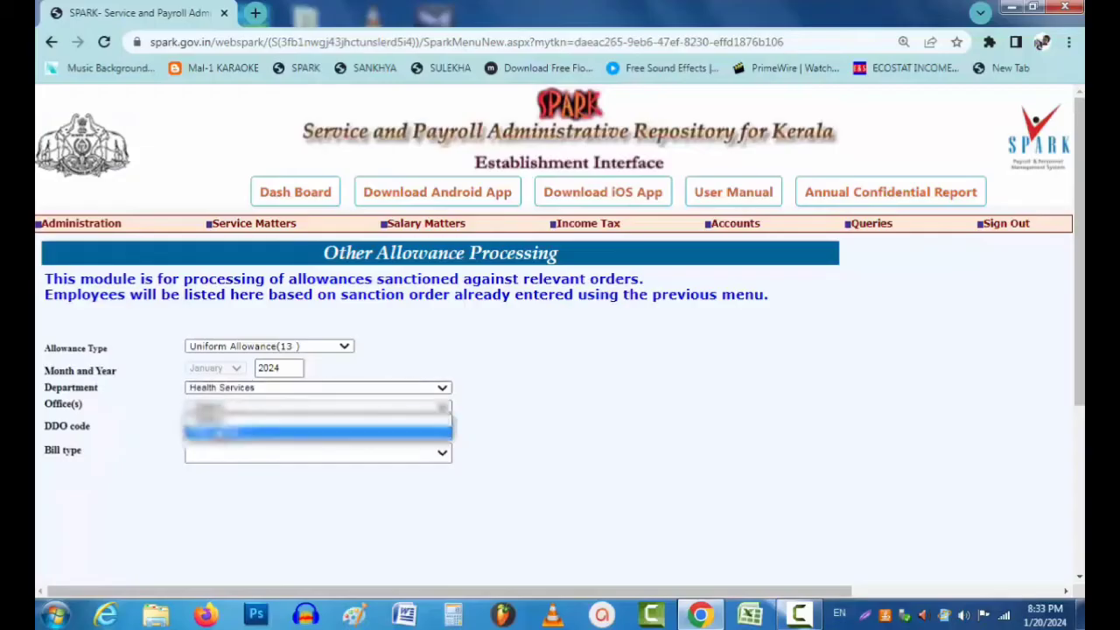
left_click(220, 432)
left_click(214, 428)
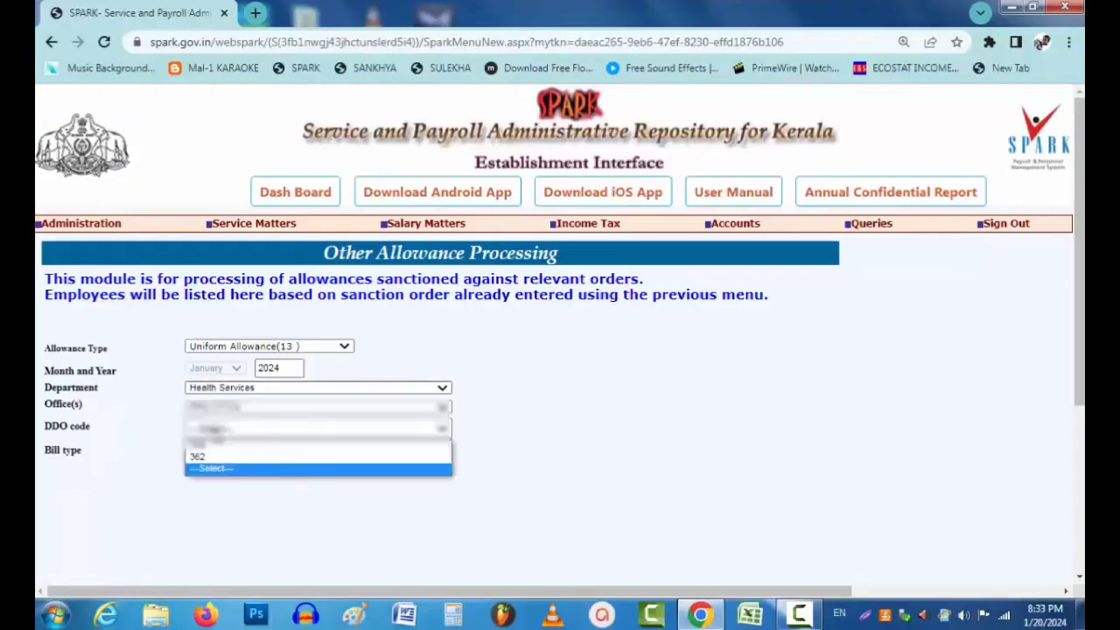
left_click(215, 458)
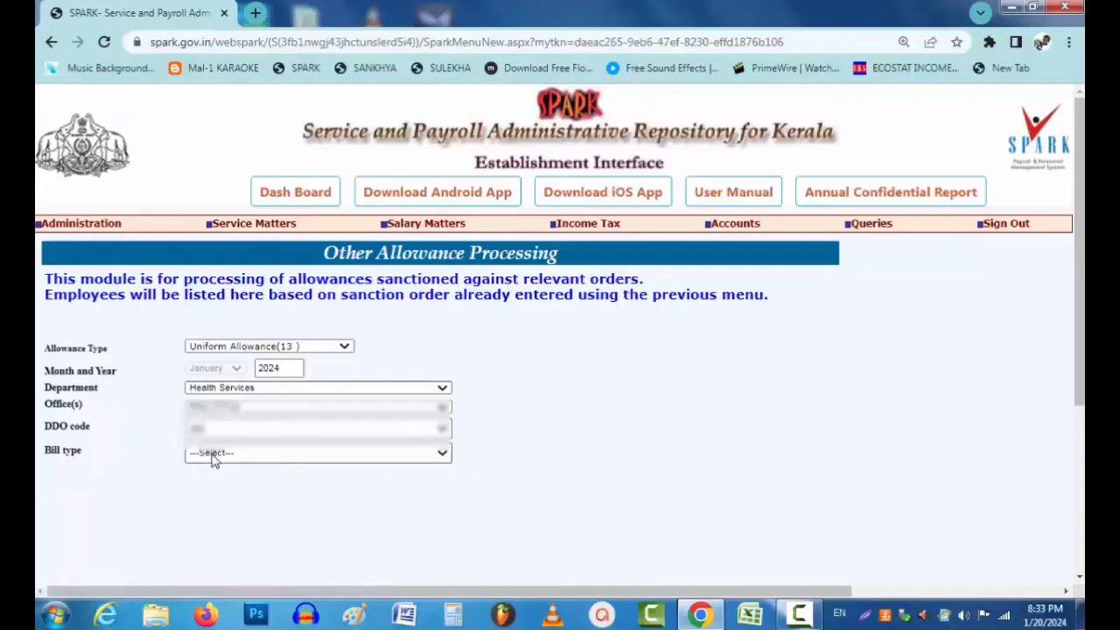
left_click(213, 455)
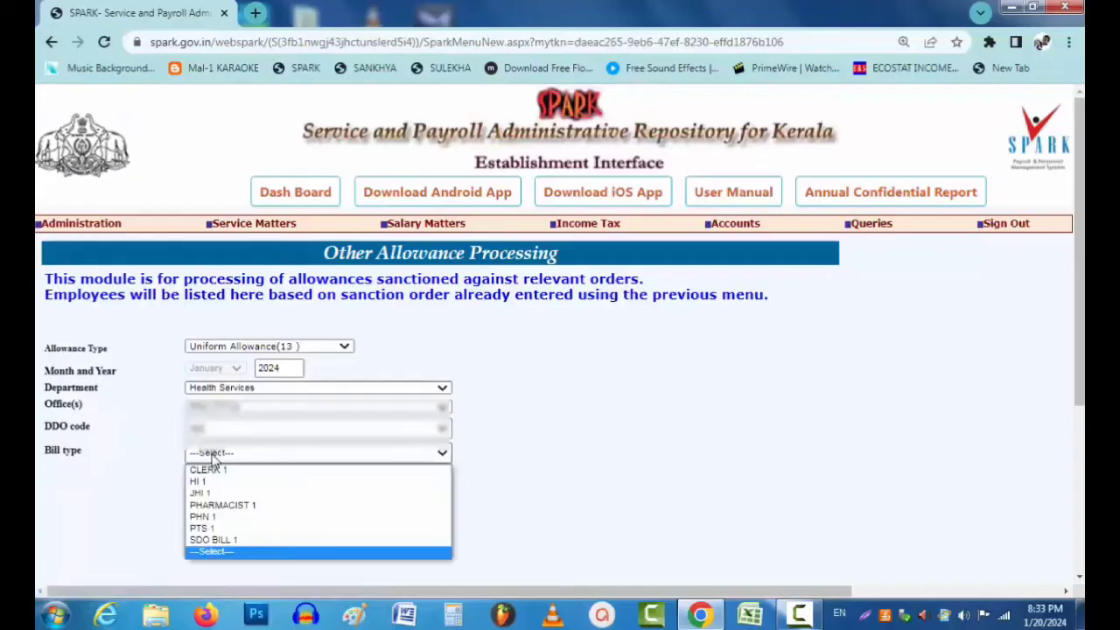
left_click(214, 506)
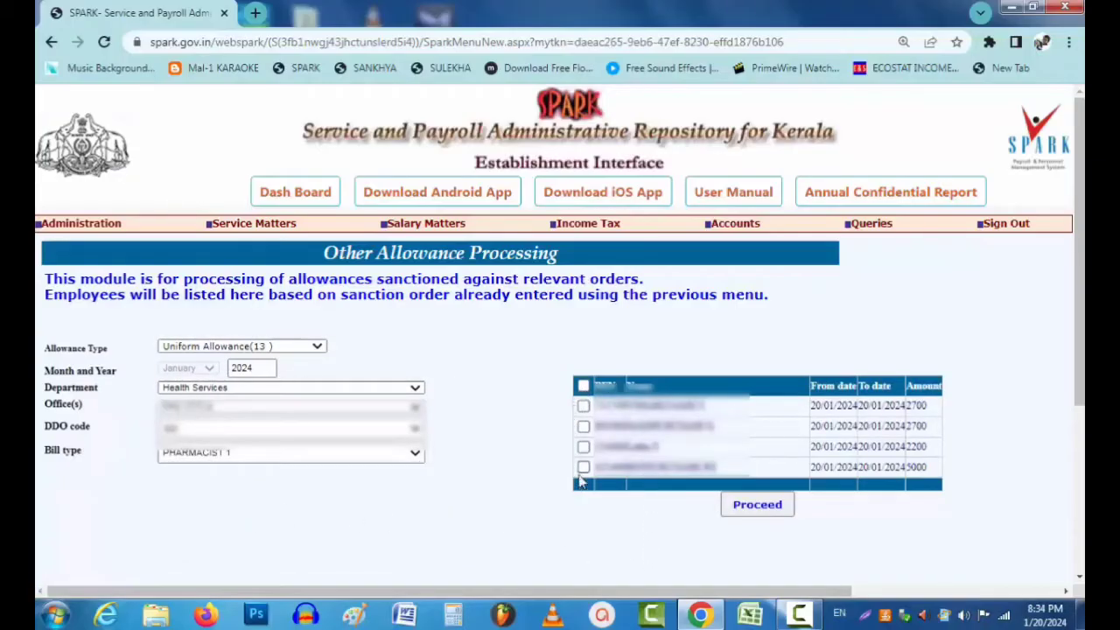
- Select all listed employees and process their uniform allowance
left_click(584, 387)
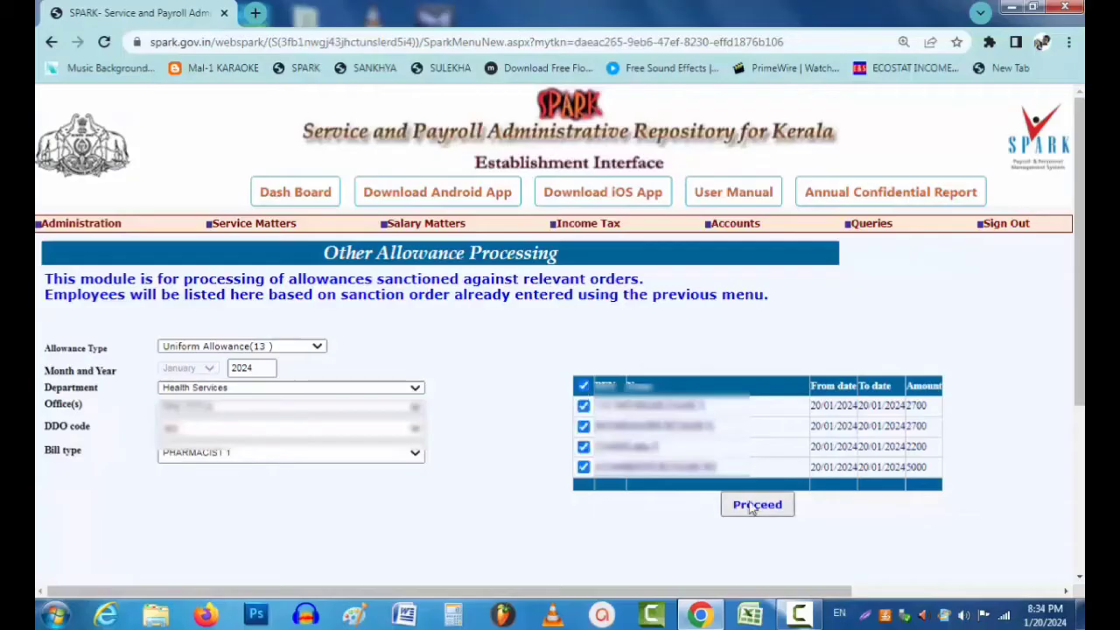
left_click(748, 513)
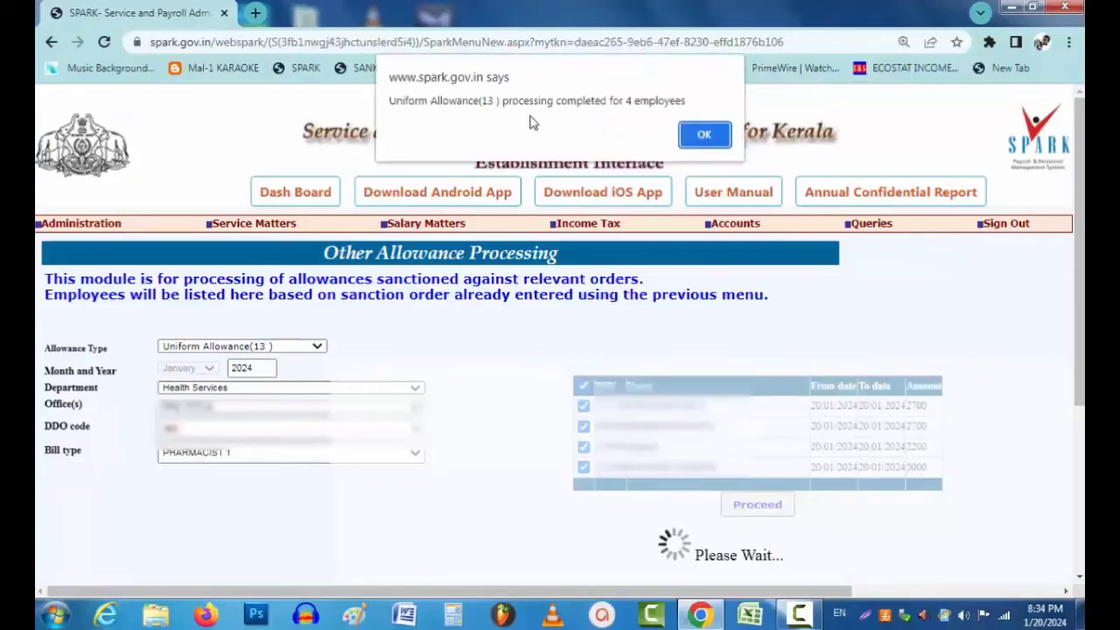
left_click(705, 136)
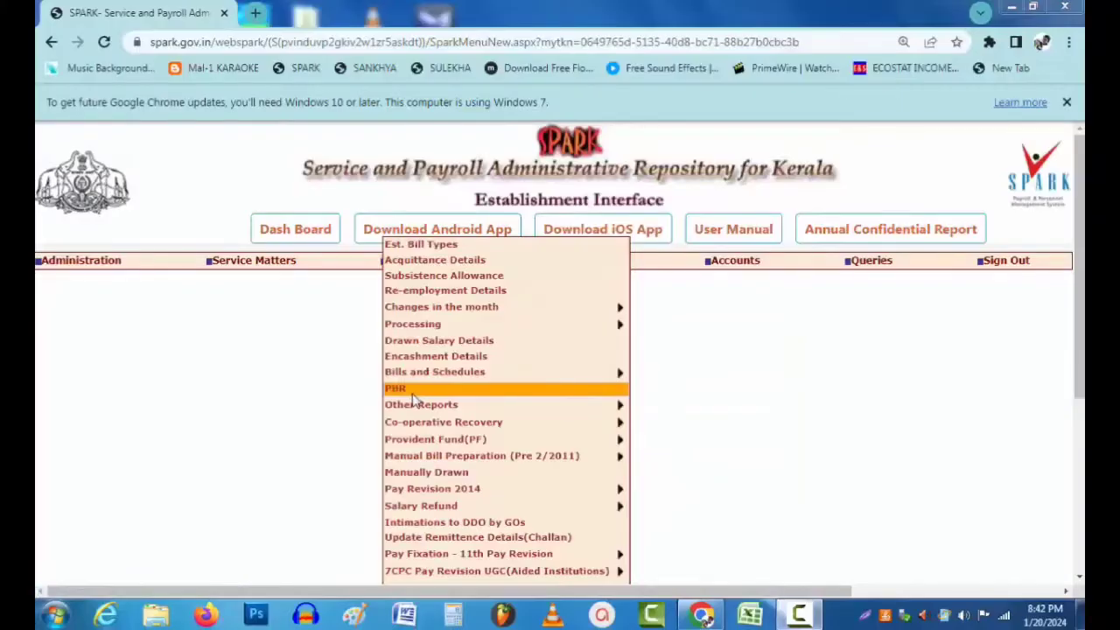
- Open the Other Allowance Bill form in the salary processing section for other allowances
mouse_move(419, 405)
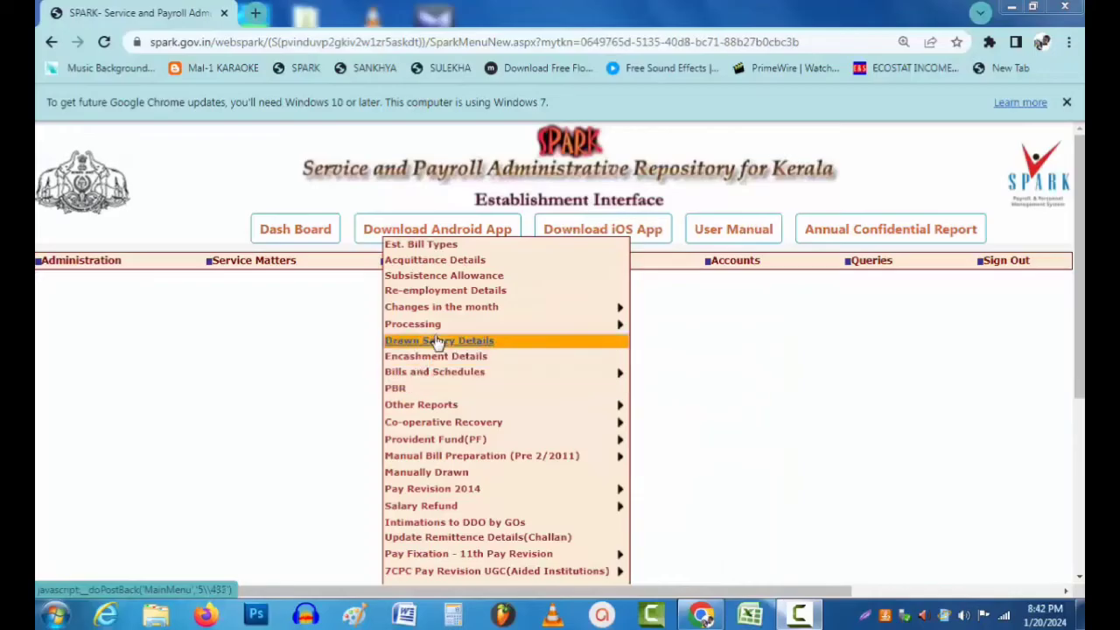
mouse_move(420, 328)
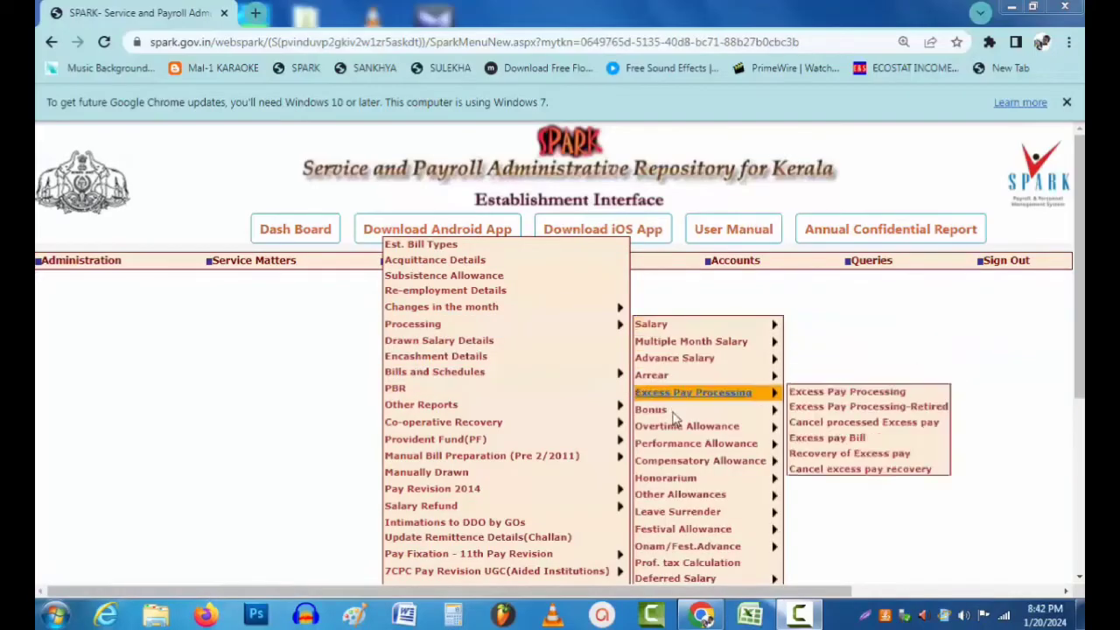
mouse_move(688, 501)
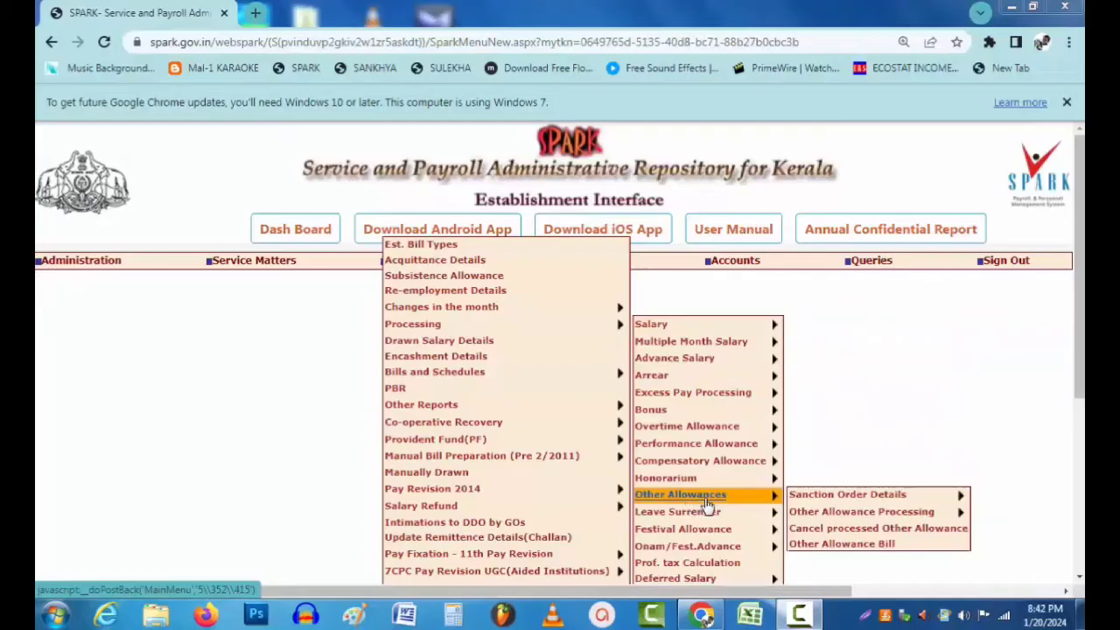
mouse_move(814, 497)
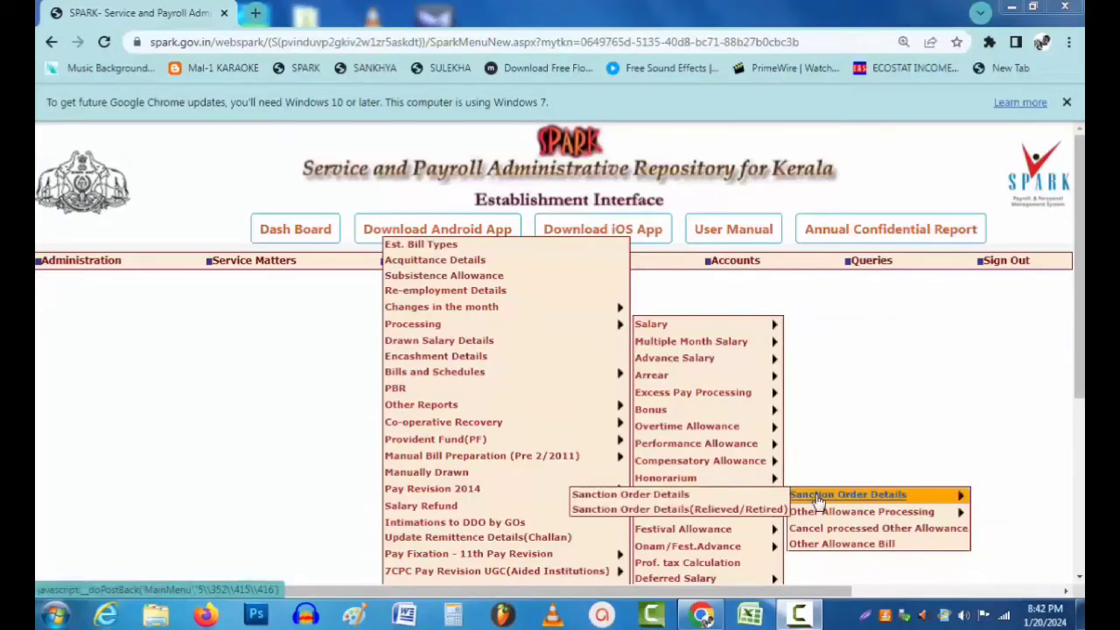
mouse_move(825, 514)
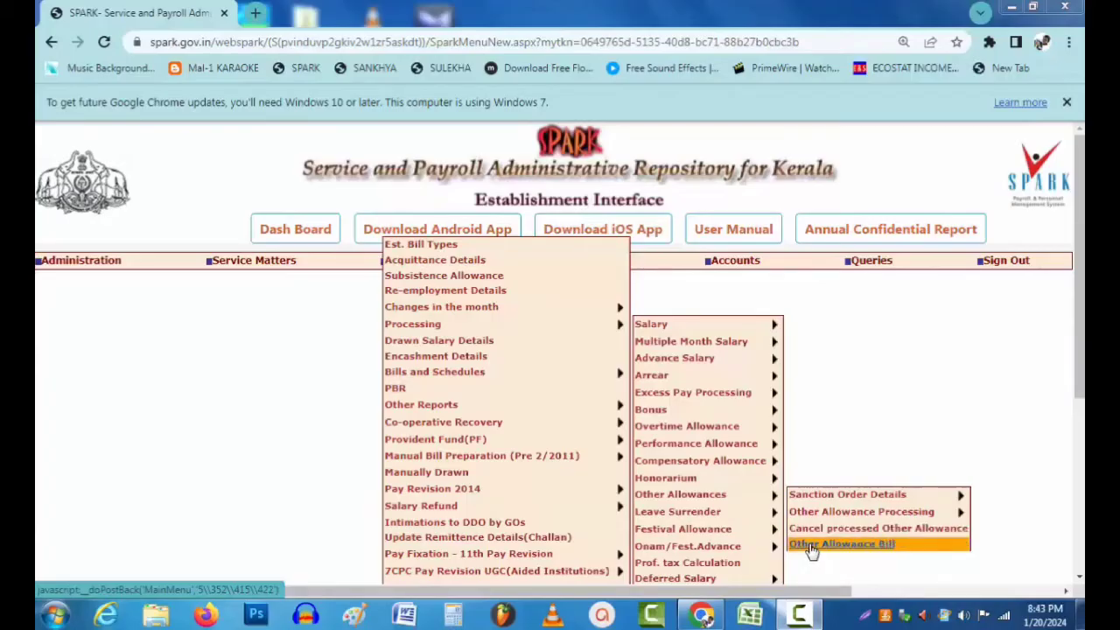
left_click(812, 548)
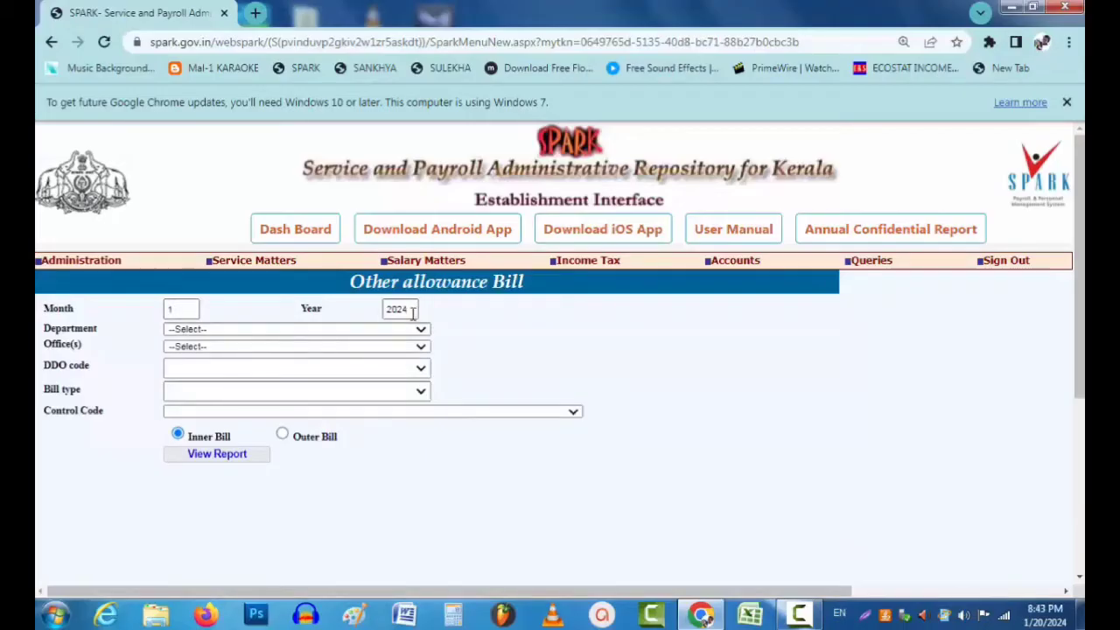
- Set the bill's department to Health Services, office to PHC ITTIVA, DDO code to 362 and bill type to PHARMACIST 1
left_click(183, 333)
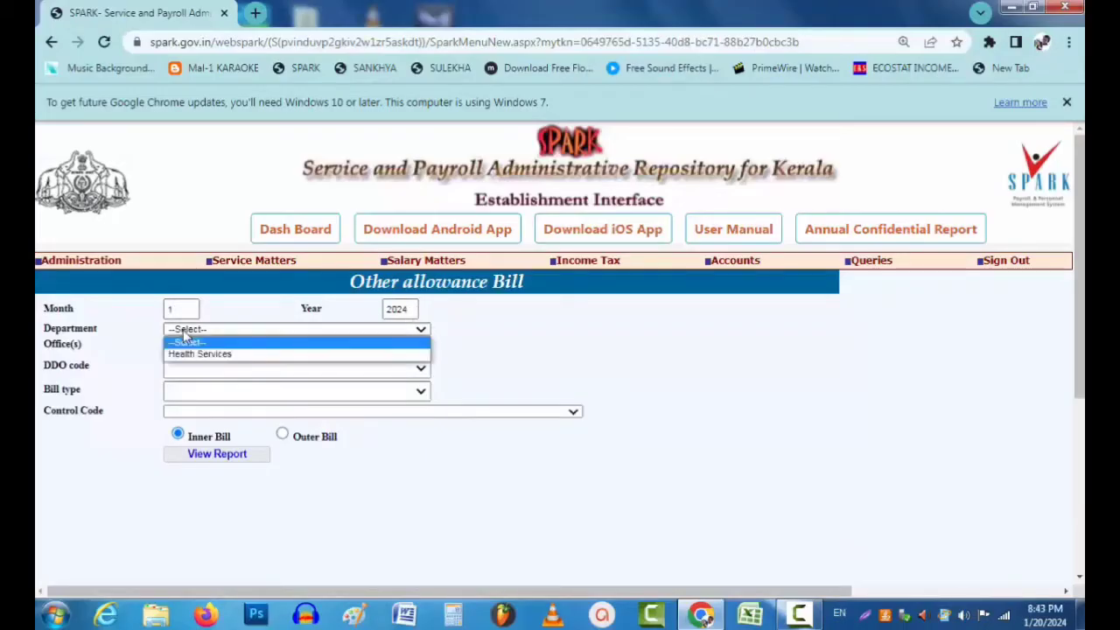
left_click(188, 355)
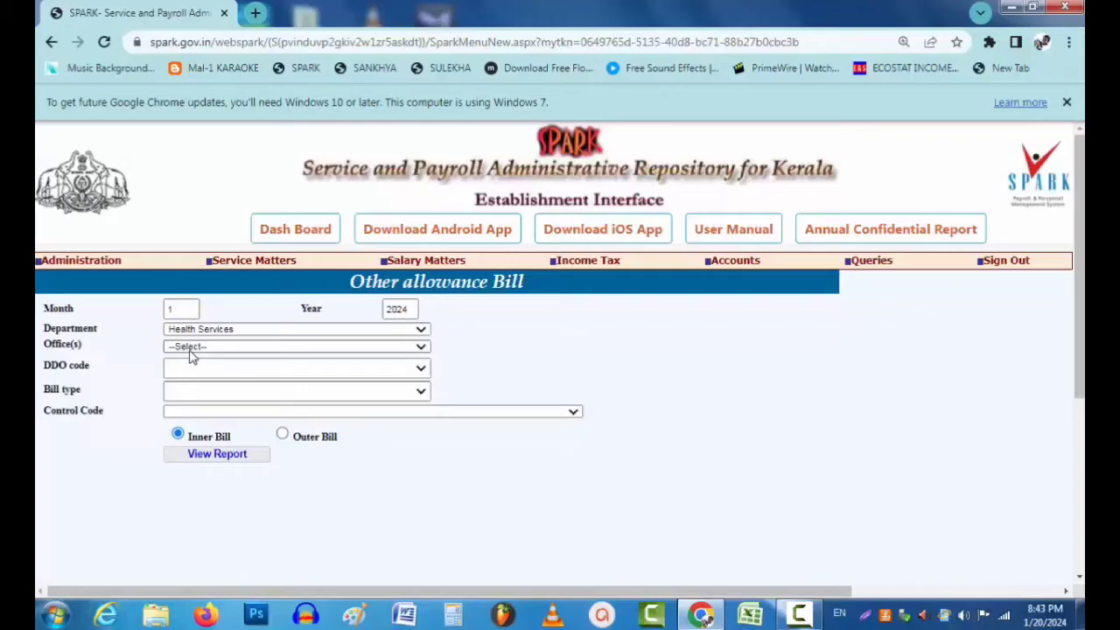
left_click(189, 349)
left_click(189, 370)
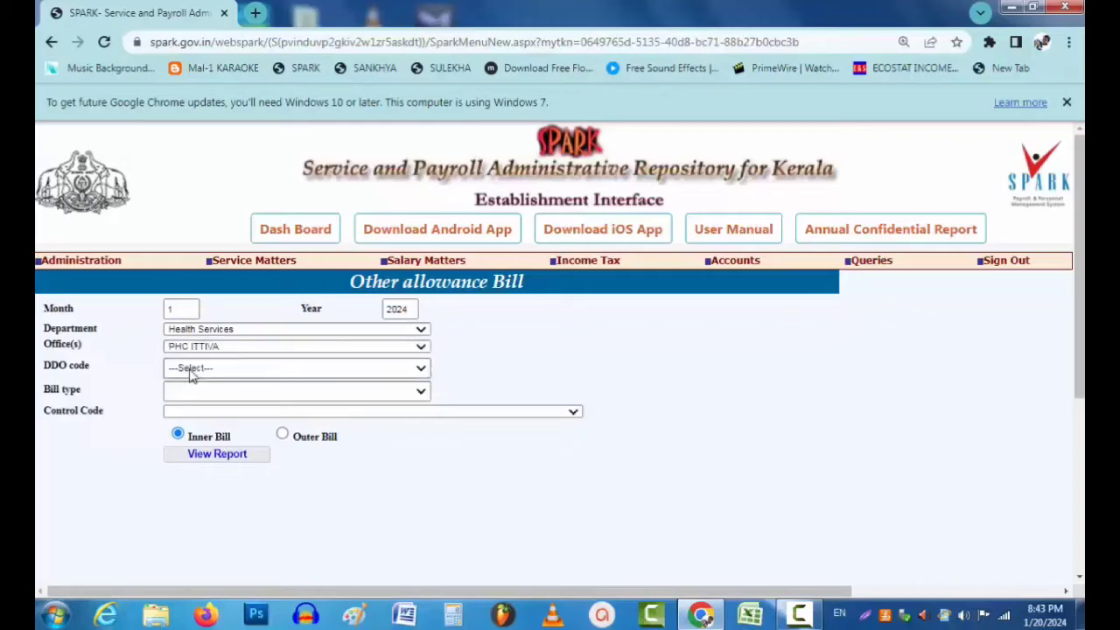
left_click(191, 368)
left_click(188, 388)
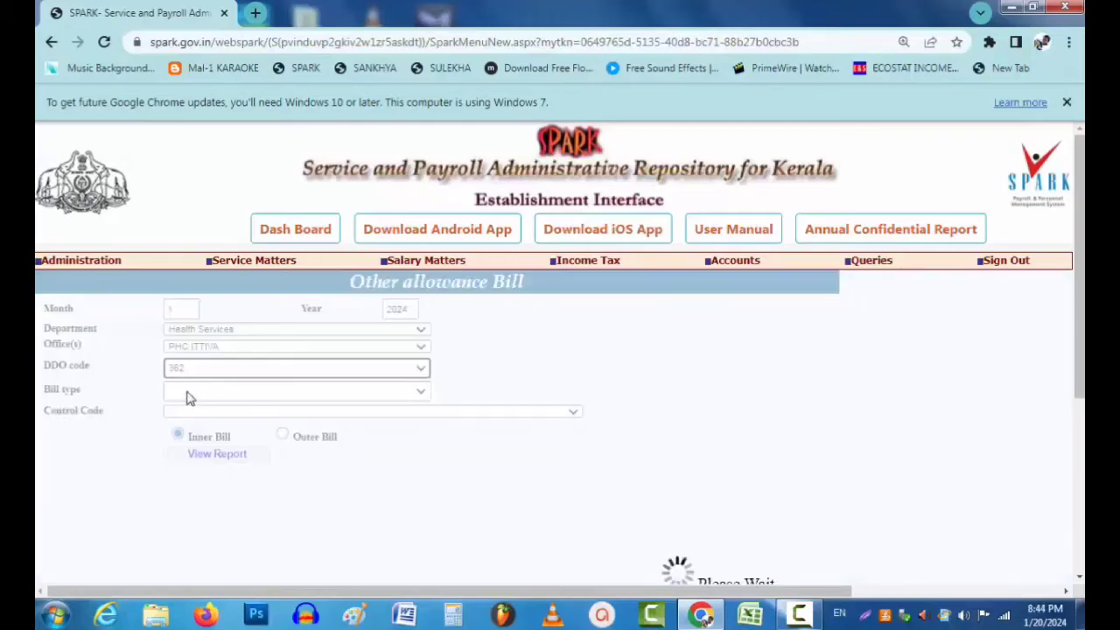
left_click(186, 396)
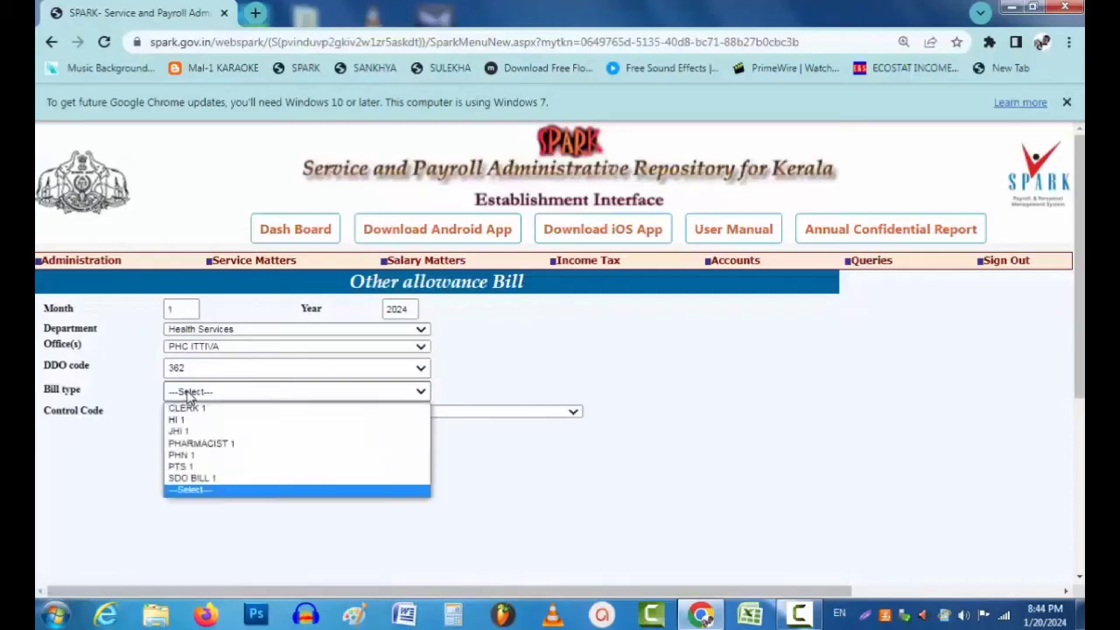
left_click(203, 444)
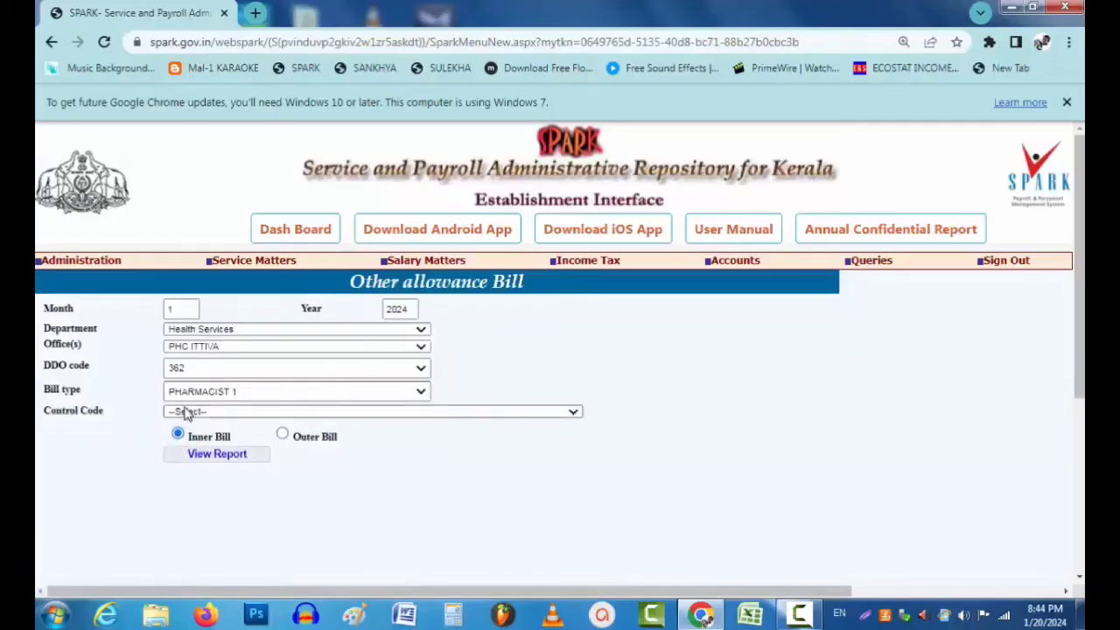
- Choose the Uniform Allowance(13) control code prepared on 20 January 2024 and generate the Inner Bill report
left_click(183, 413)
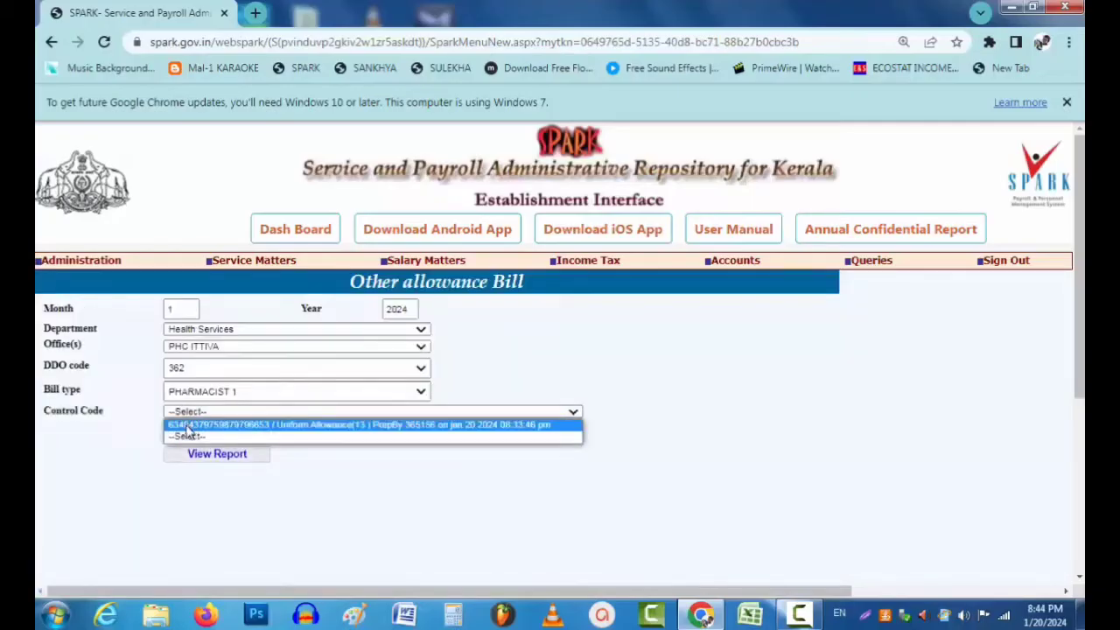
left_click(187, 427)
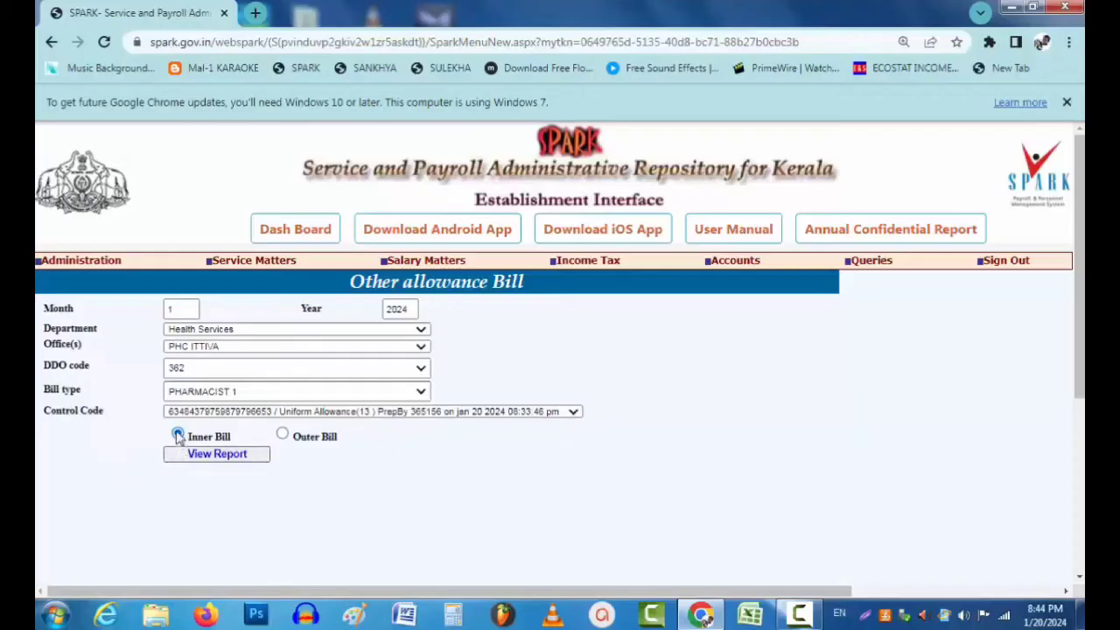
left_click(178, 435)
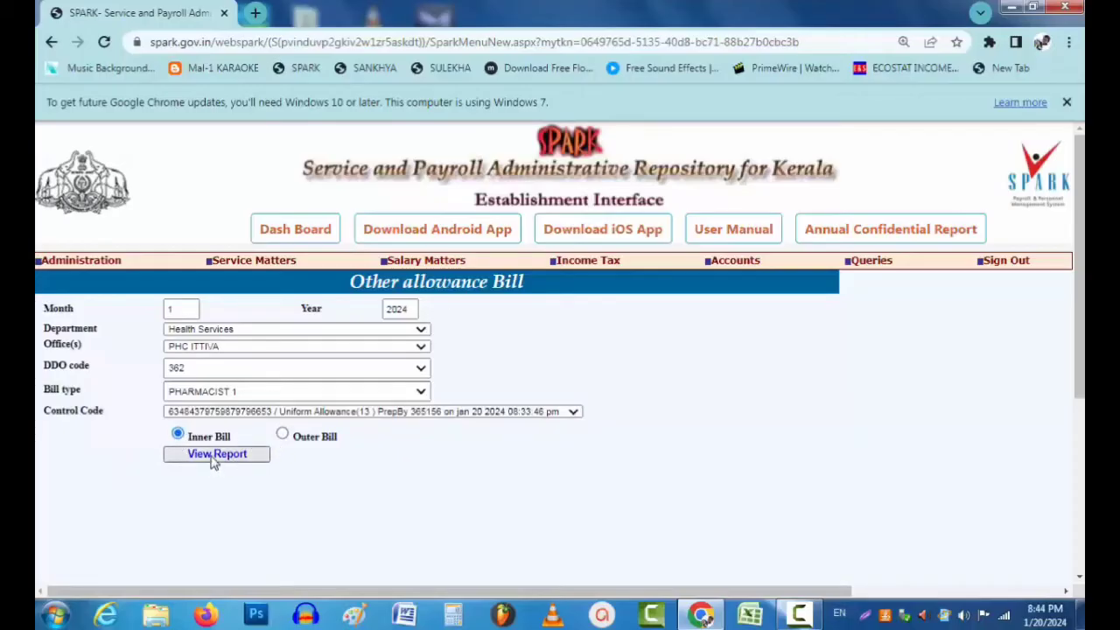
left_click(216, 454)
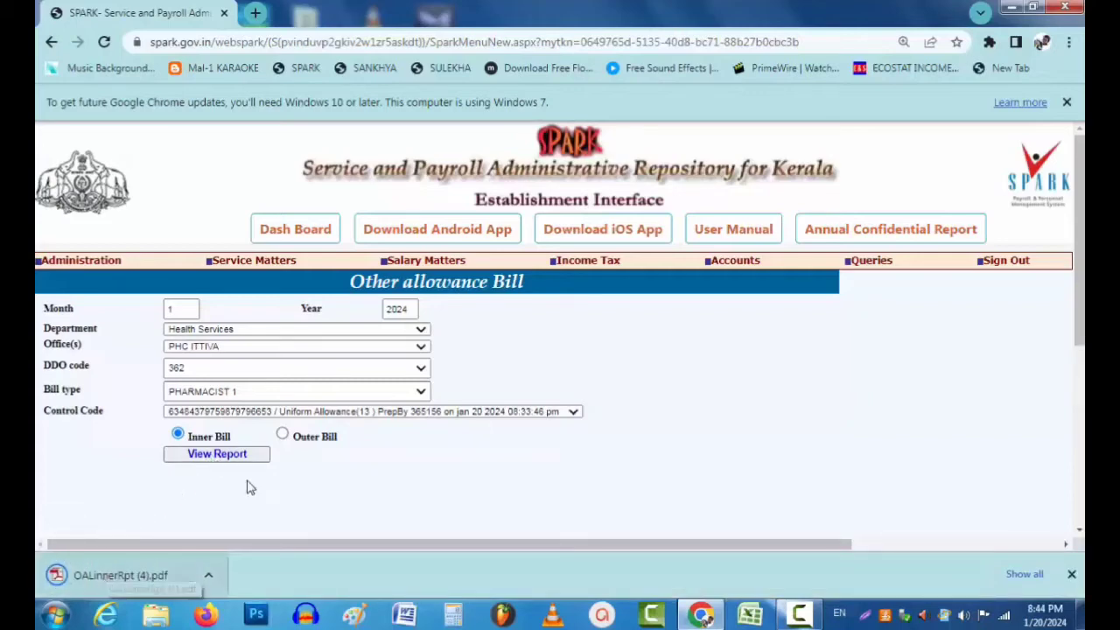
- Generate the Outer Bill report for the uniform allowance and open the downloaded inner and outer bill PDFs
left_click(282, 435)
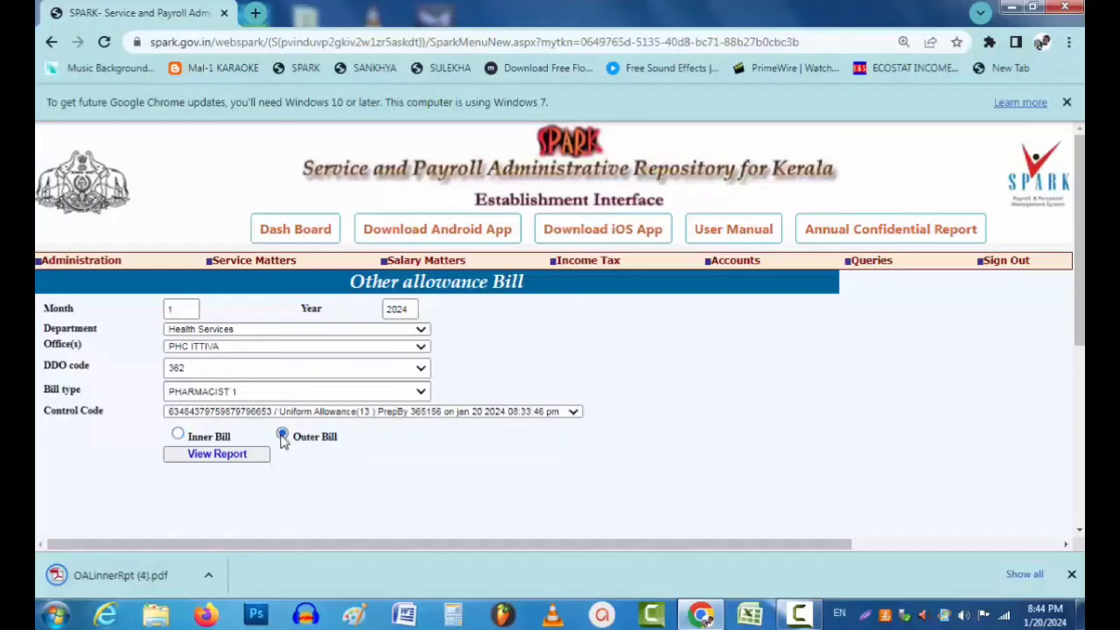
left_click(235, 462)
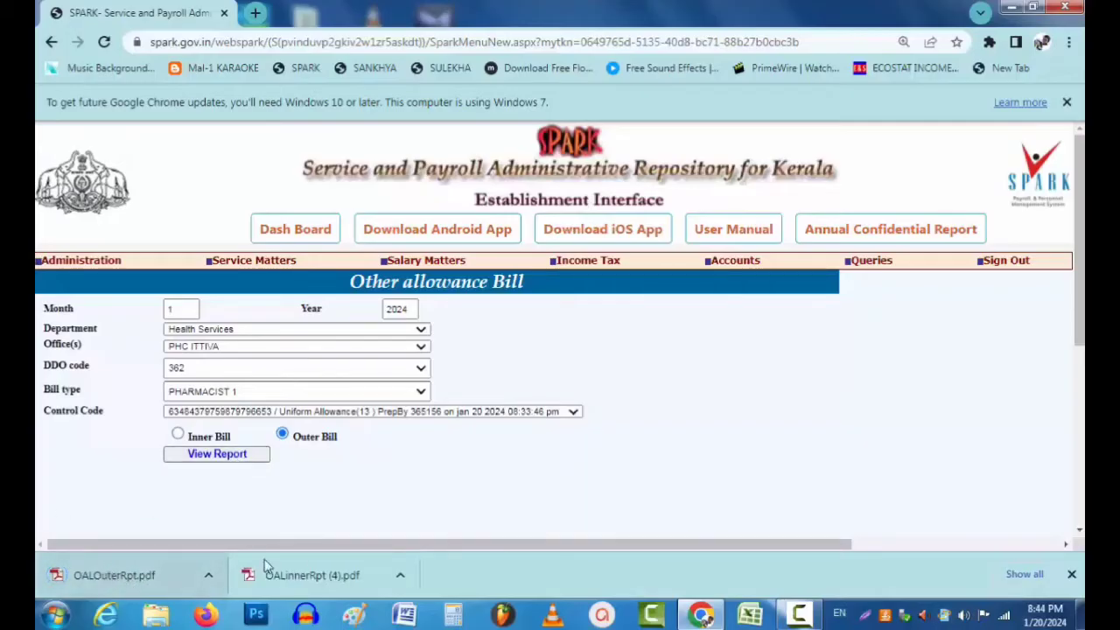
left_click(296, 576)
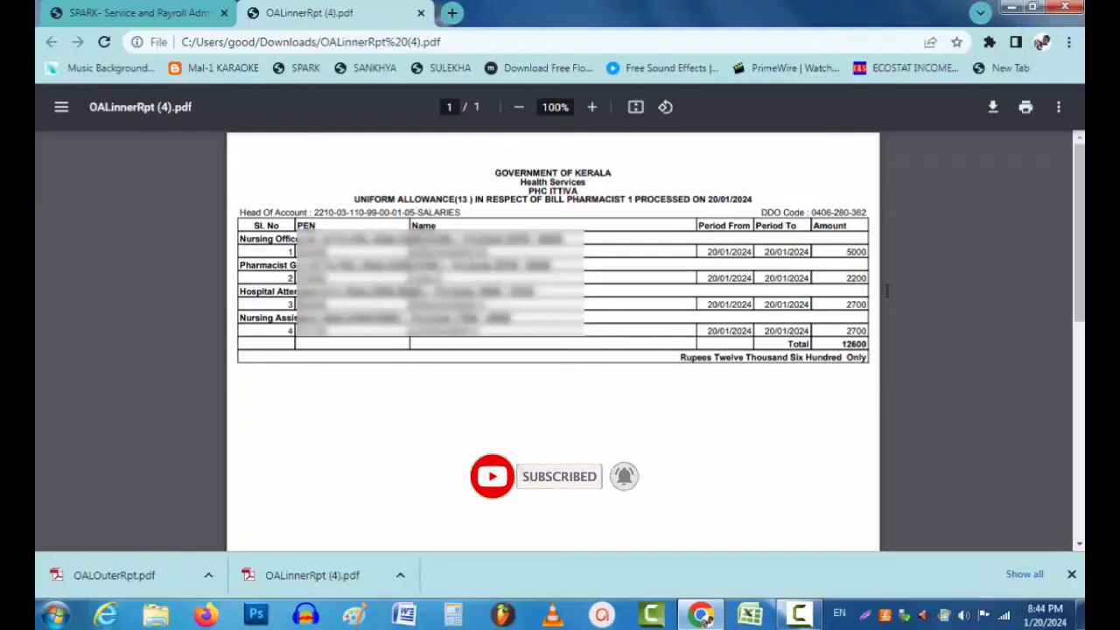
left_click(120, 580)
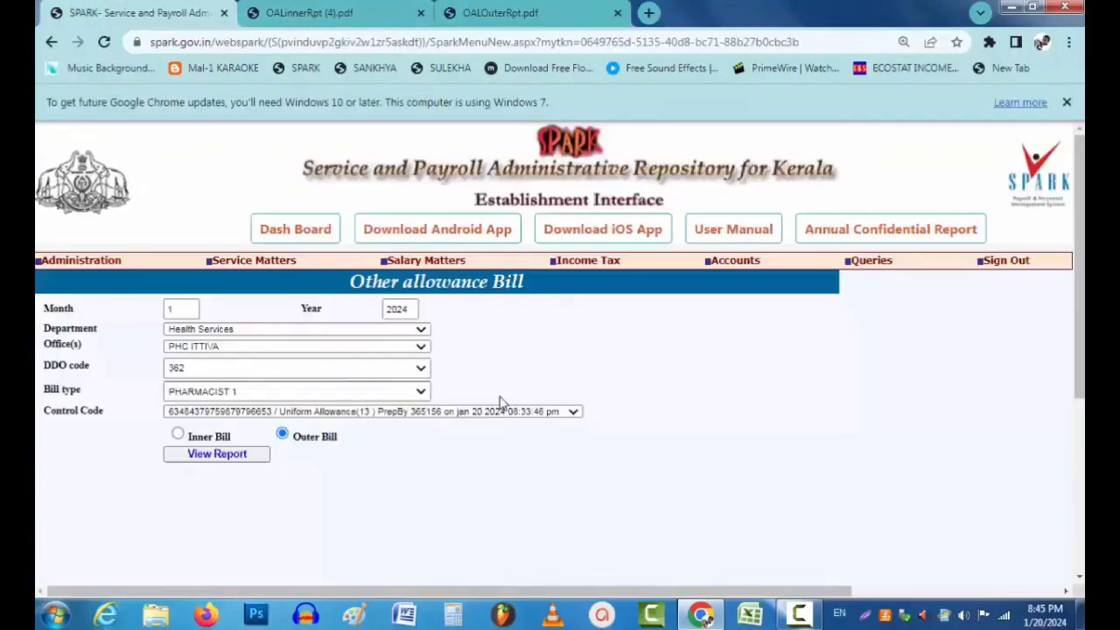
- Return to the SPARK page and open the Make Bill from Payroll form in the accounts section
left_click(131, 12)
mouse_move(735, 264)
mouse_move(736, 289)
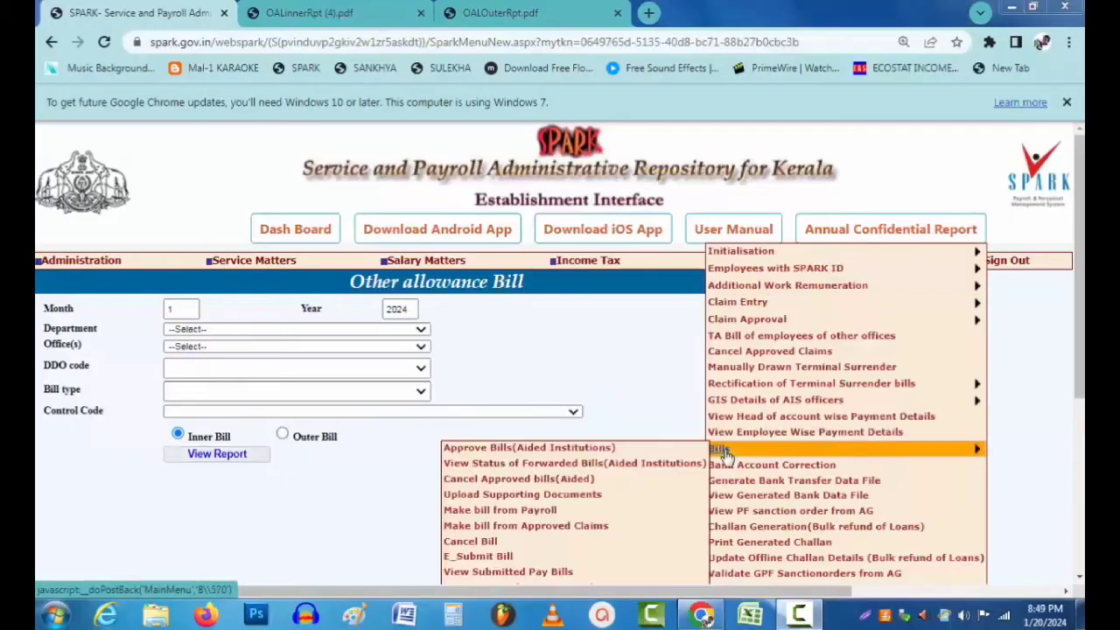
left_click(533, 513)
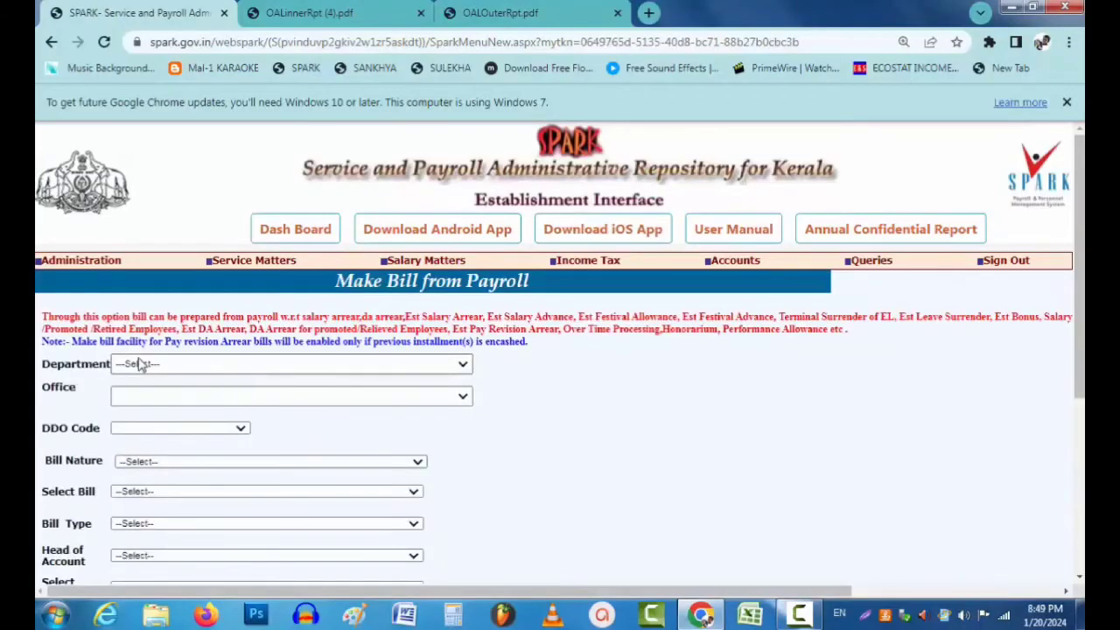
- Set the payroll bill's department to Health Services, office to PHC ITTIVA and DDO code to 362
left_click(143, 364)
left_click(140, 382)
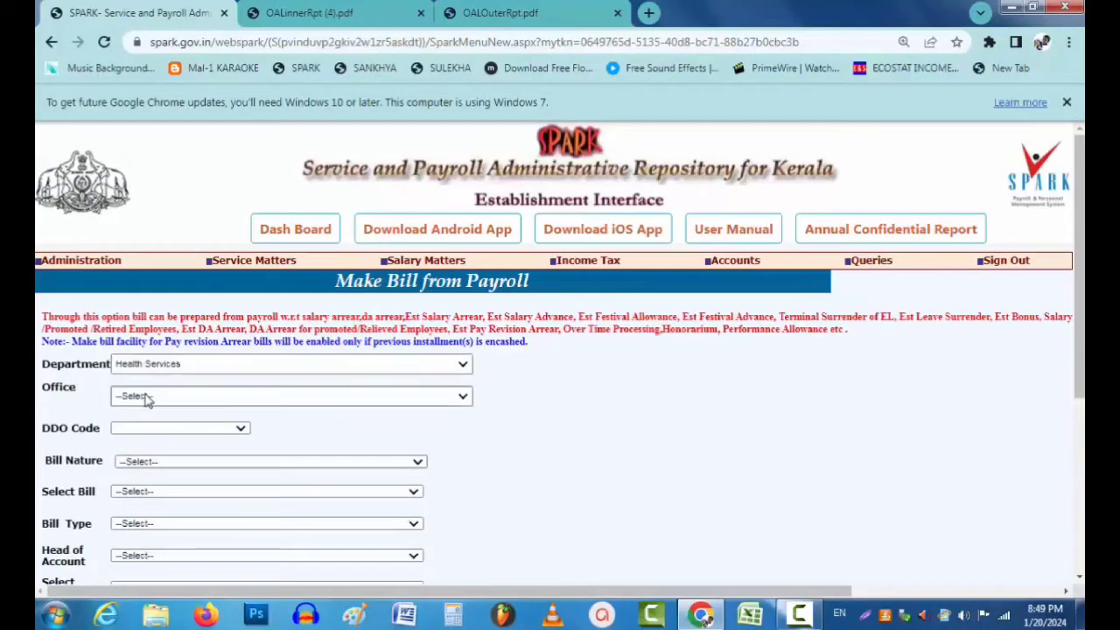
left_click(145, 395)
left_click(149, 426)
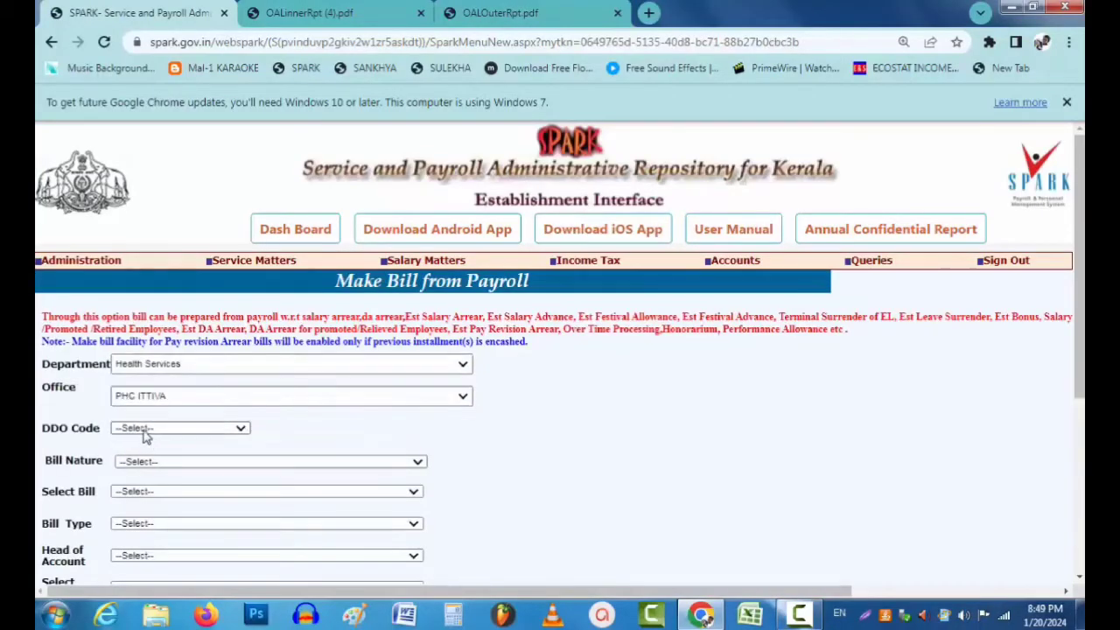
left_click(145, 429)
left_click(138, 465)
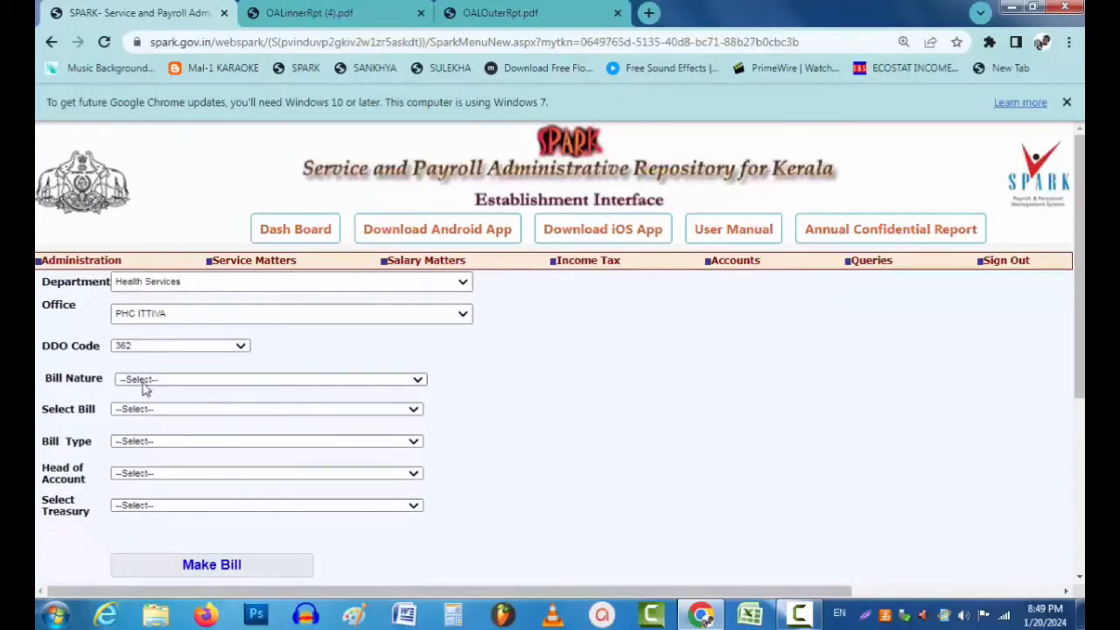
- Set the bill nature to Other Allowances and select the Uniform Allowance(13) bill for PHARMACIST 1 prepared on Jan-20-2024
left_click(144, 383)
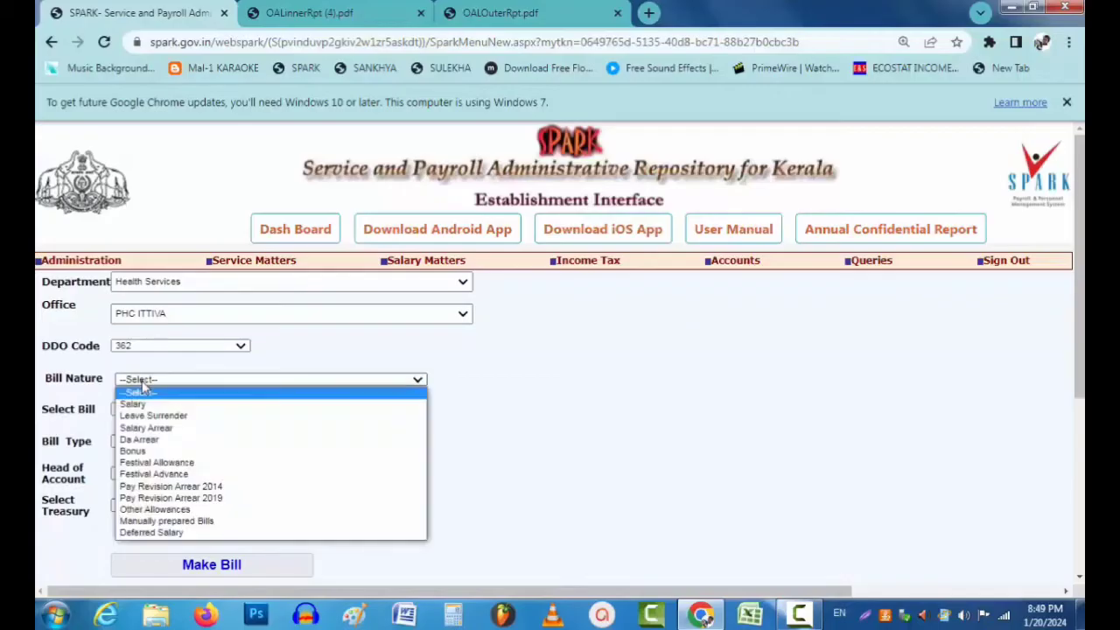
left_click(156, 513)
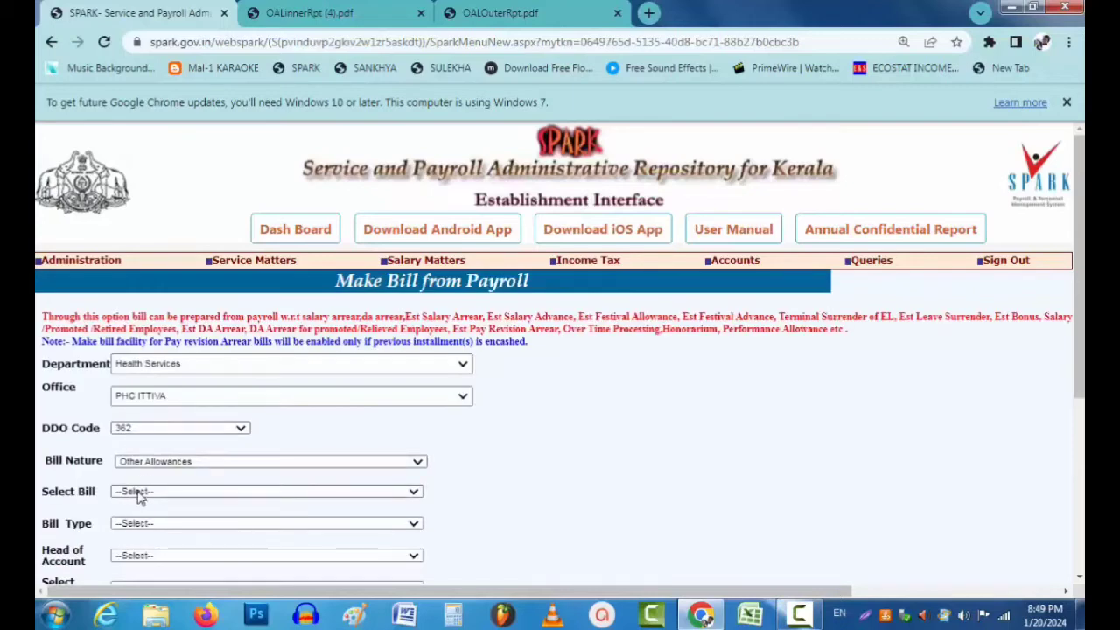
left_click(140, 492)
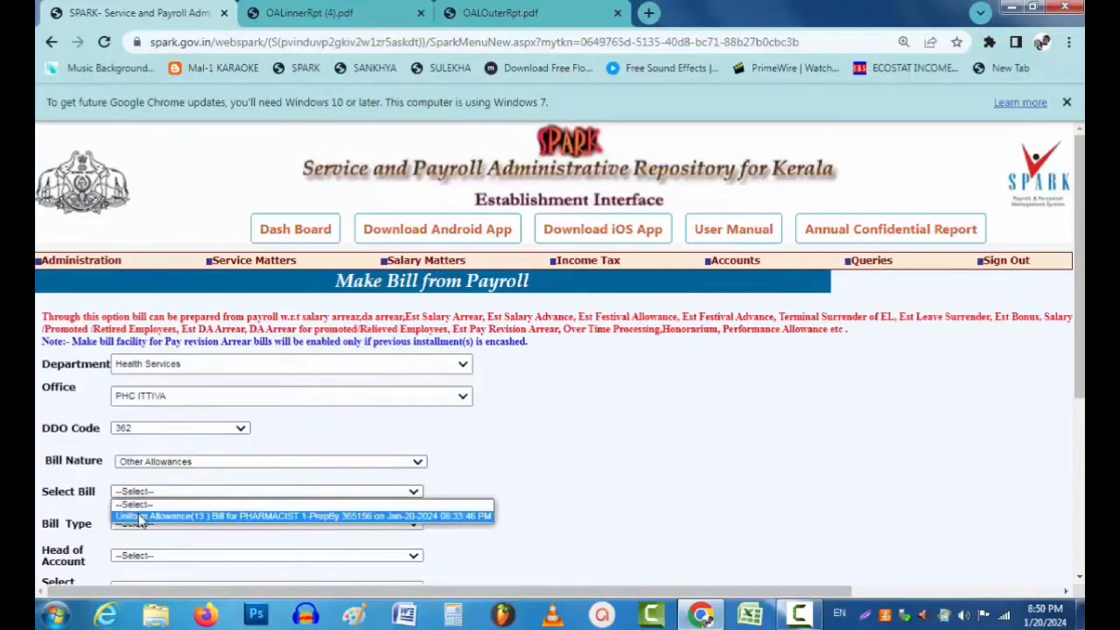
left_click(140, 517)
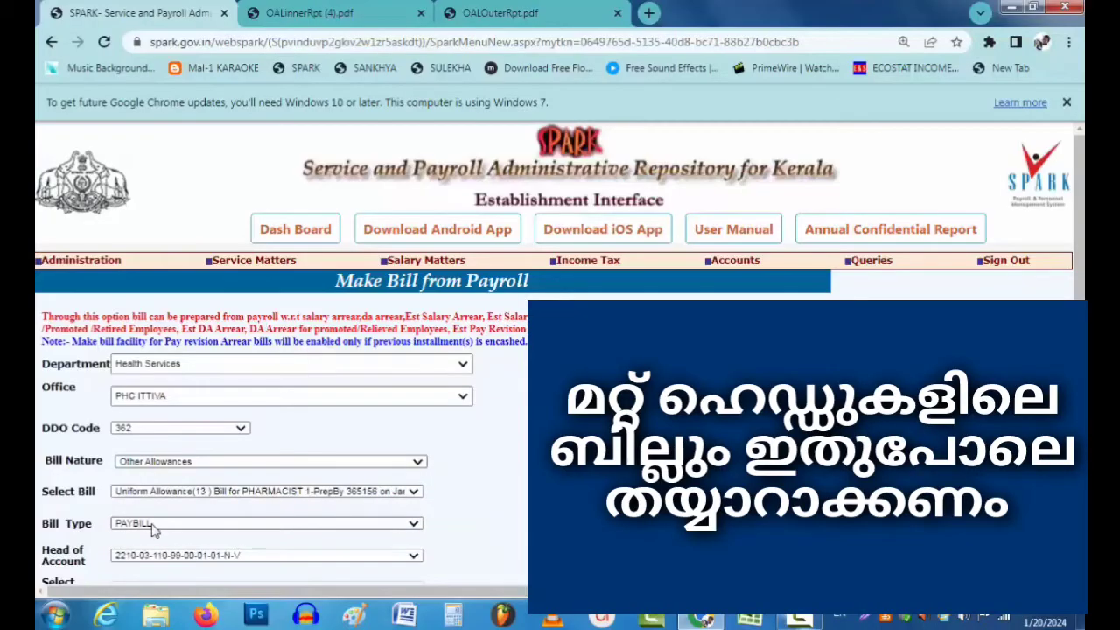
scroll(157, 504, "down", 1)
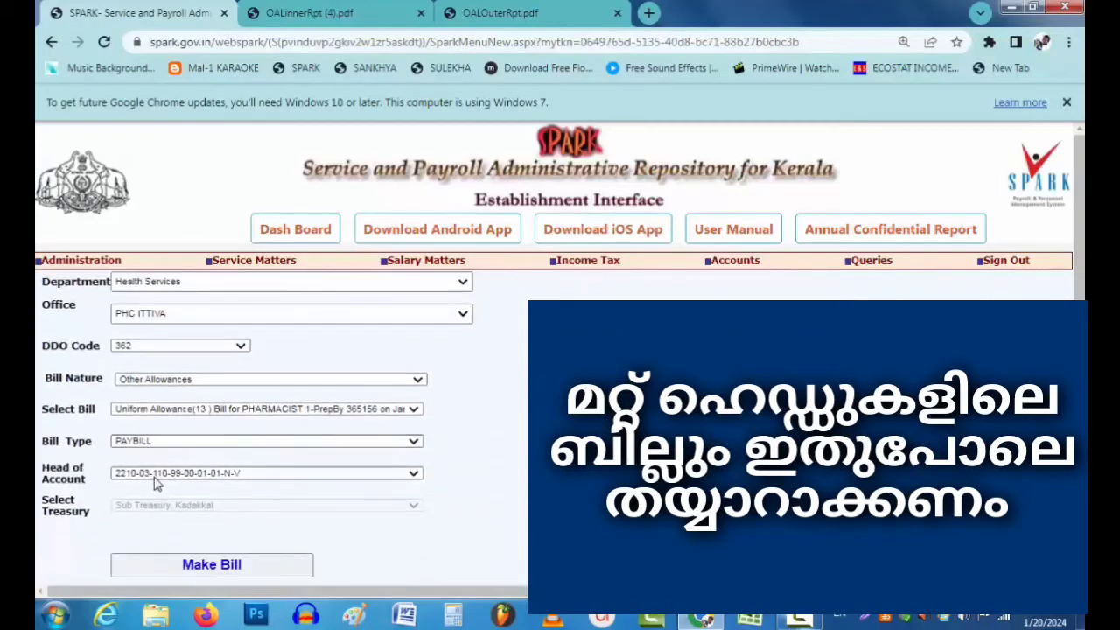
left_click(208, 567)
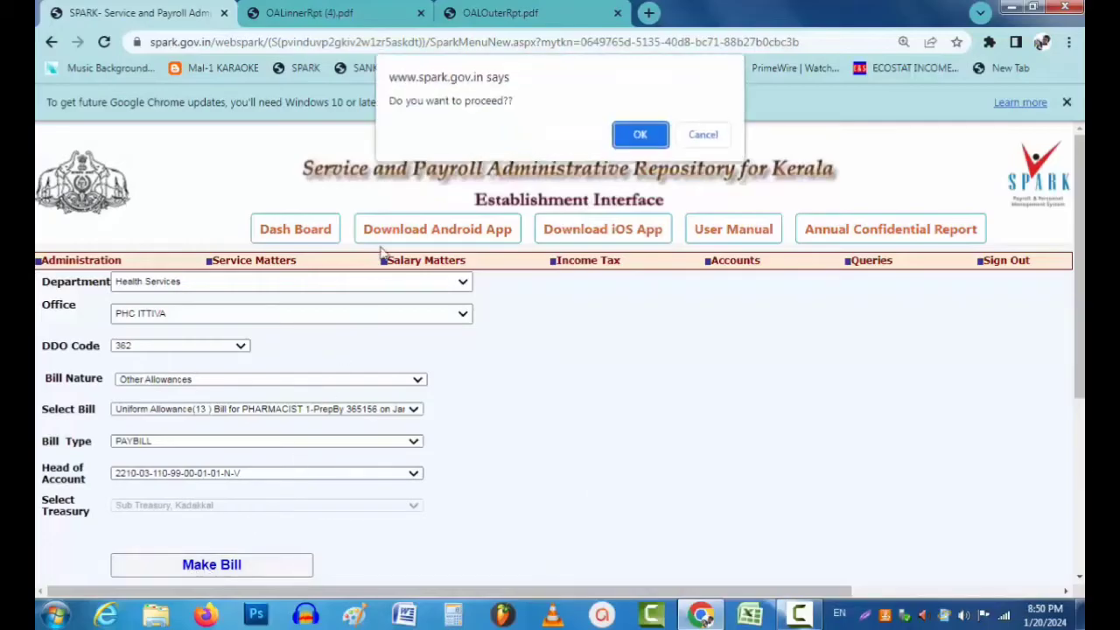
left_click(631, 135)
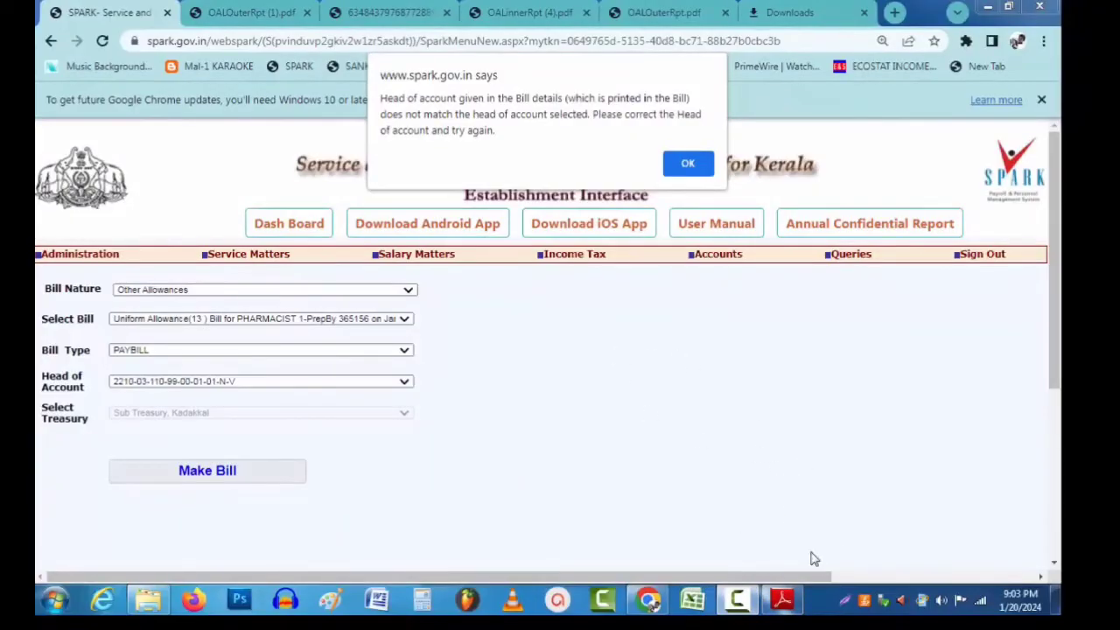
- Check the head of account printed on the outer bill report in Adobe Reader, then dismiss the mismatch alert in SPARK
left_click(784, 600)
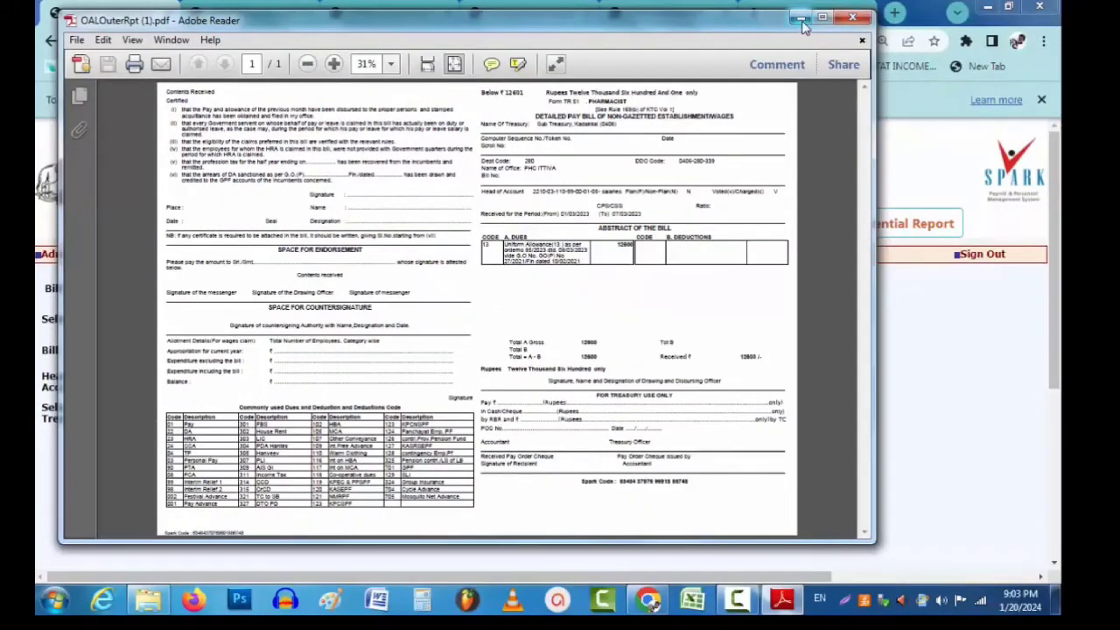
left_click(801, 18)
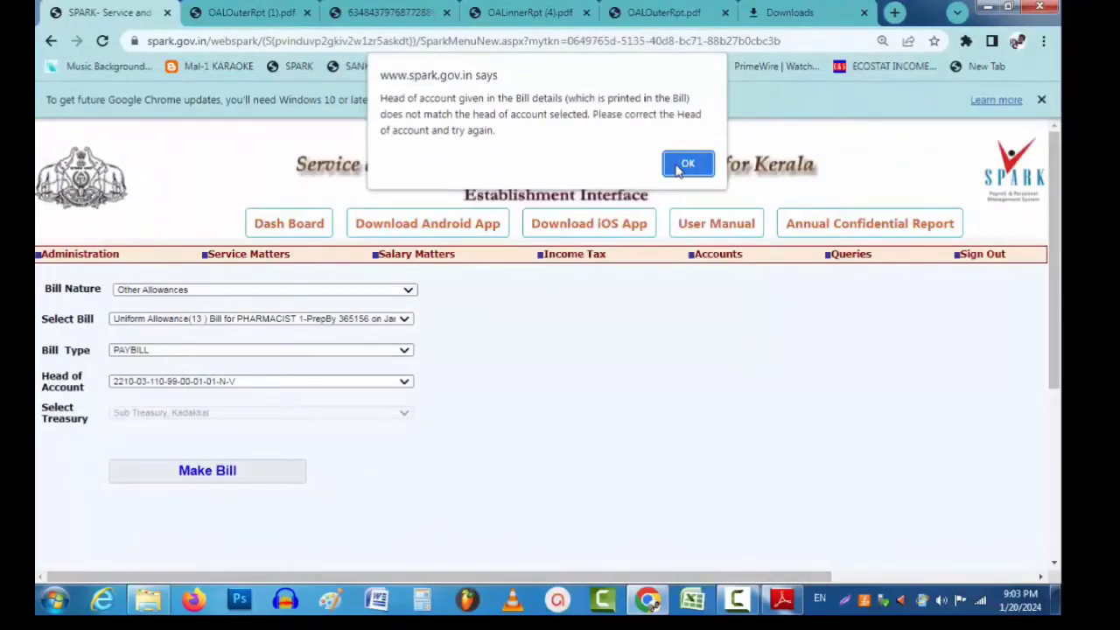
left_click(688, 164)
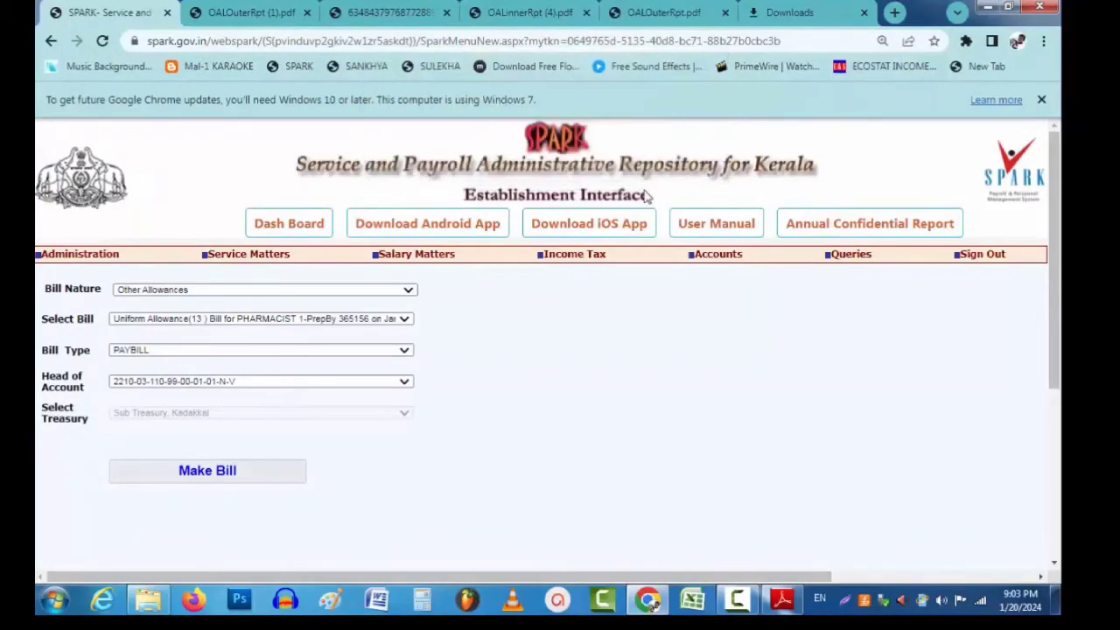
left_click(306, 382)
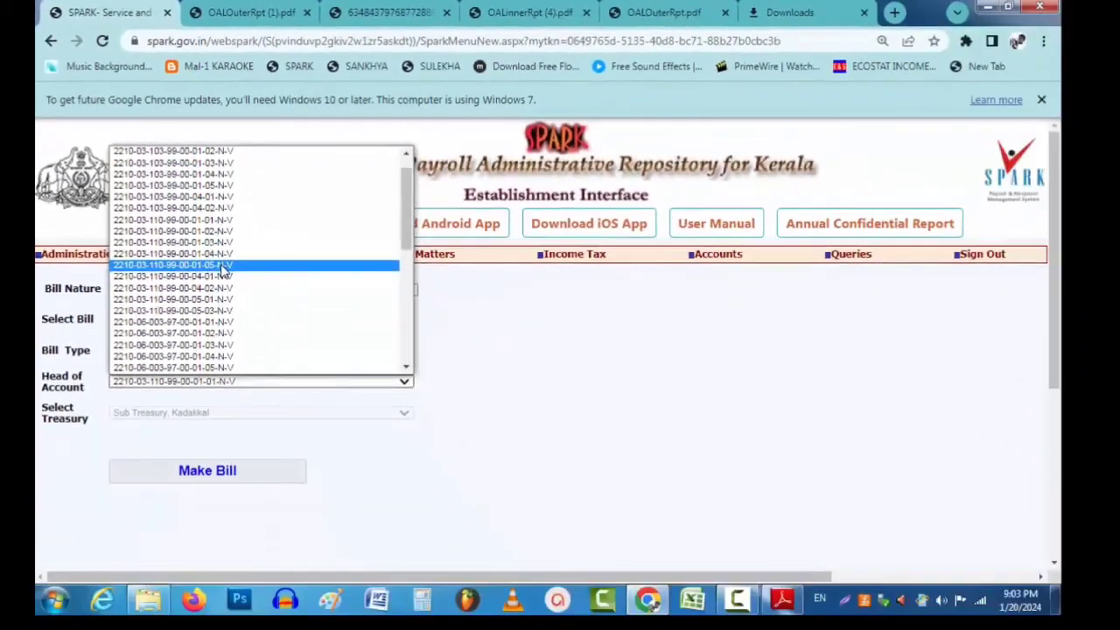
left_click(429, 606)
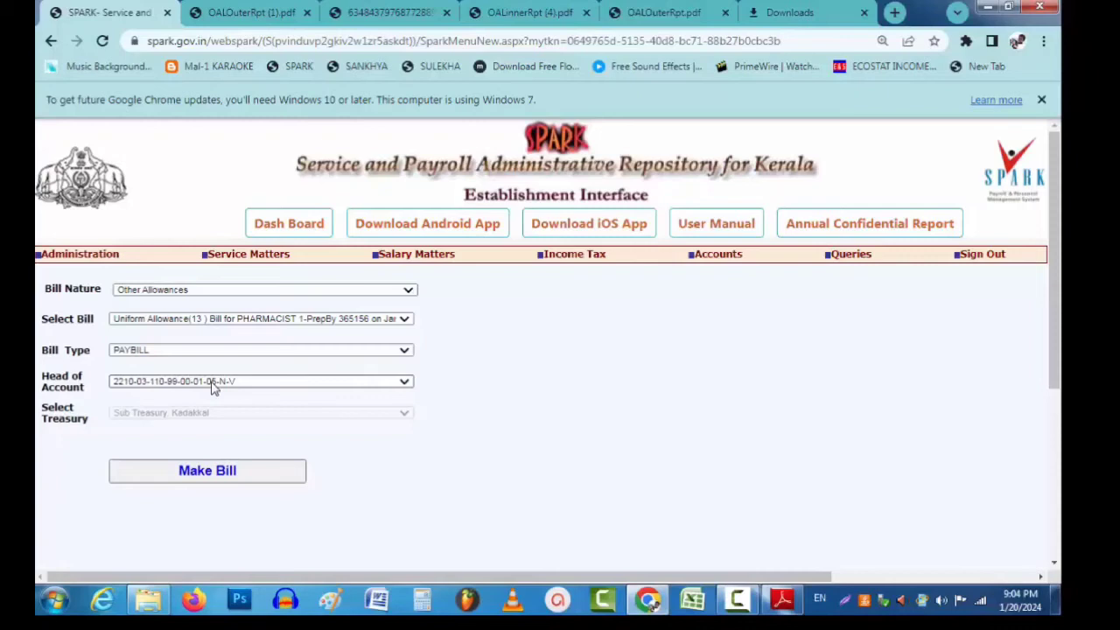
left_click(213, 472)
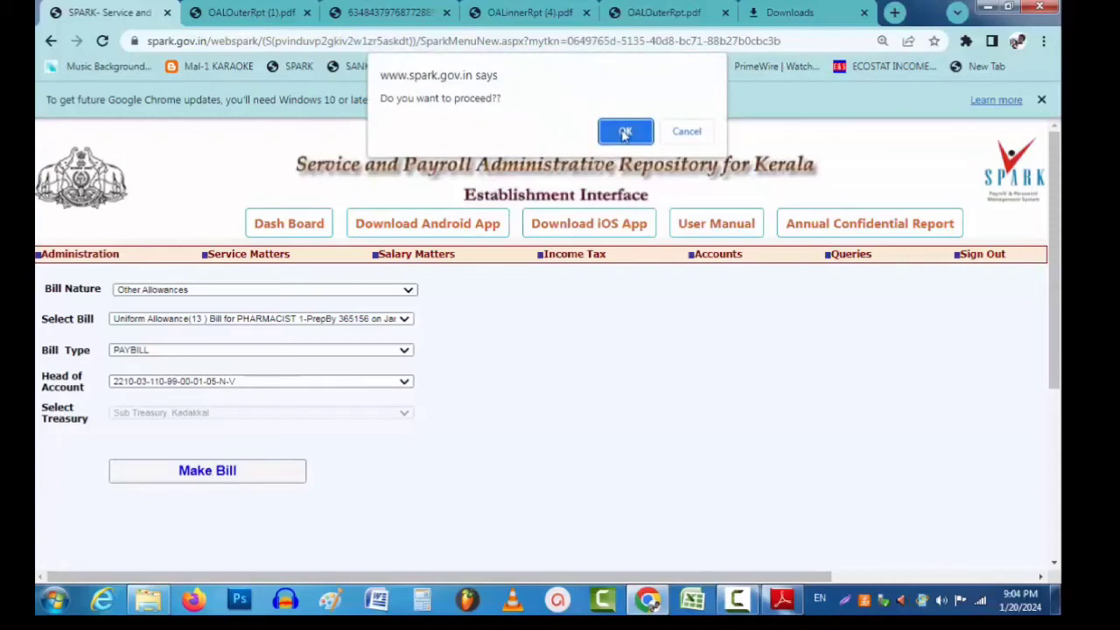
left_click(625, 134)
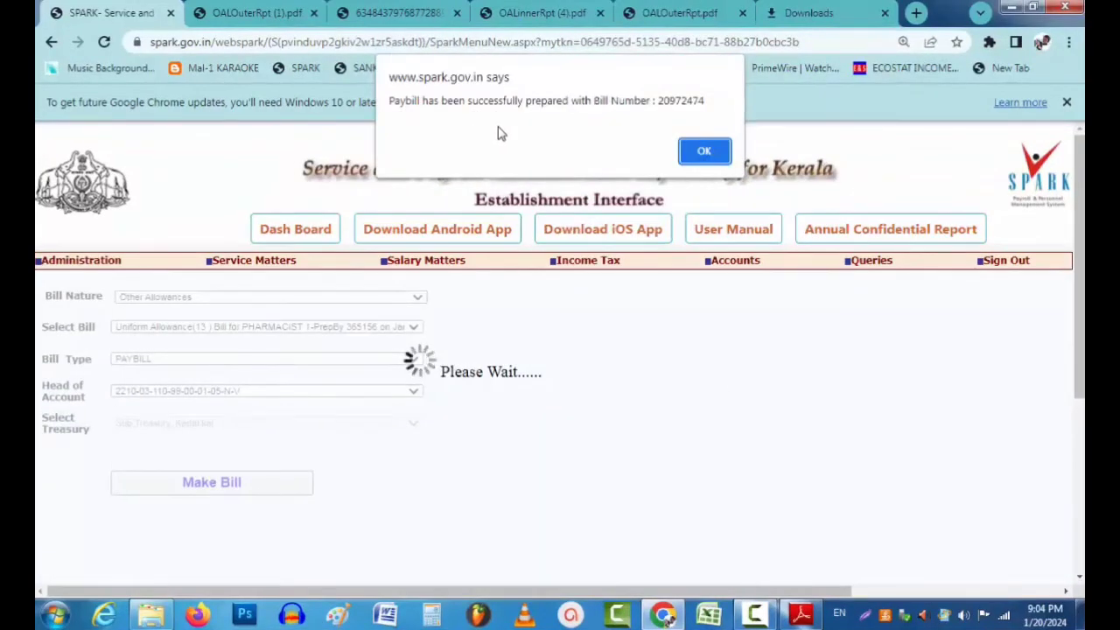
left_click(705, 151)
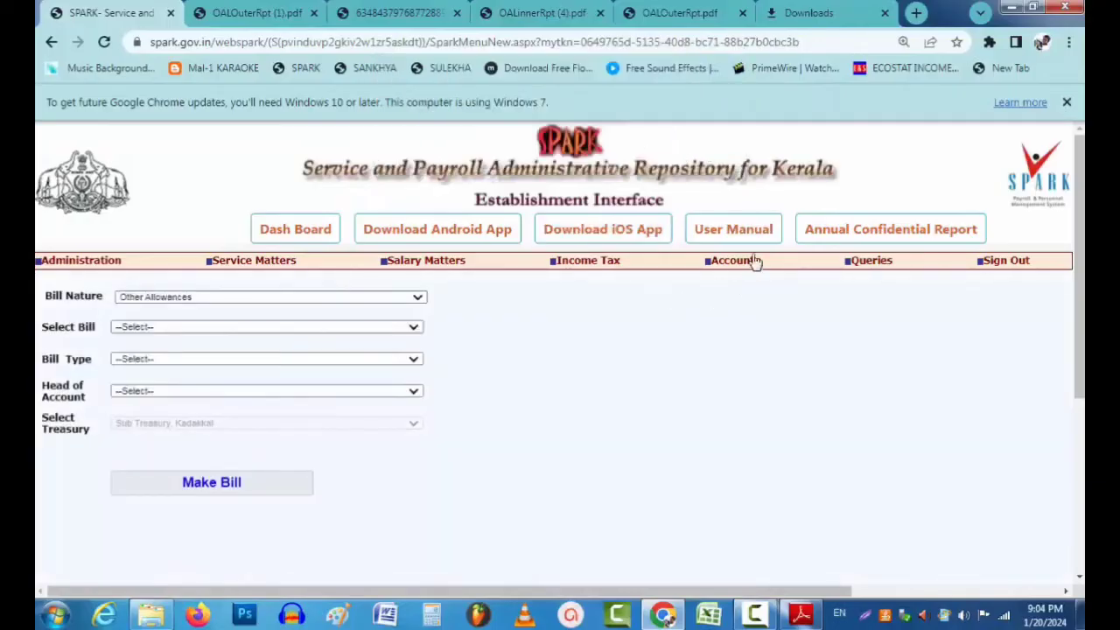
- Open the E_Submit Bill form in the accounts section for bills
mouse_move(750, 260)
mouse_move(720, 448)
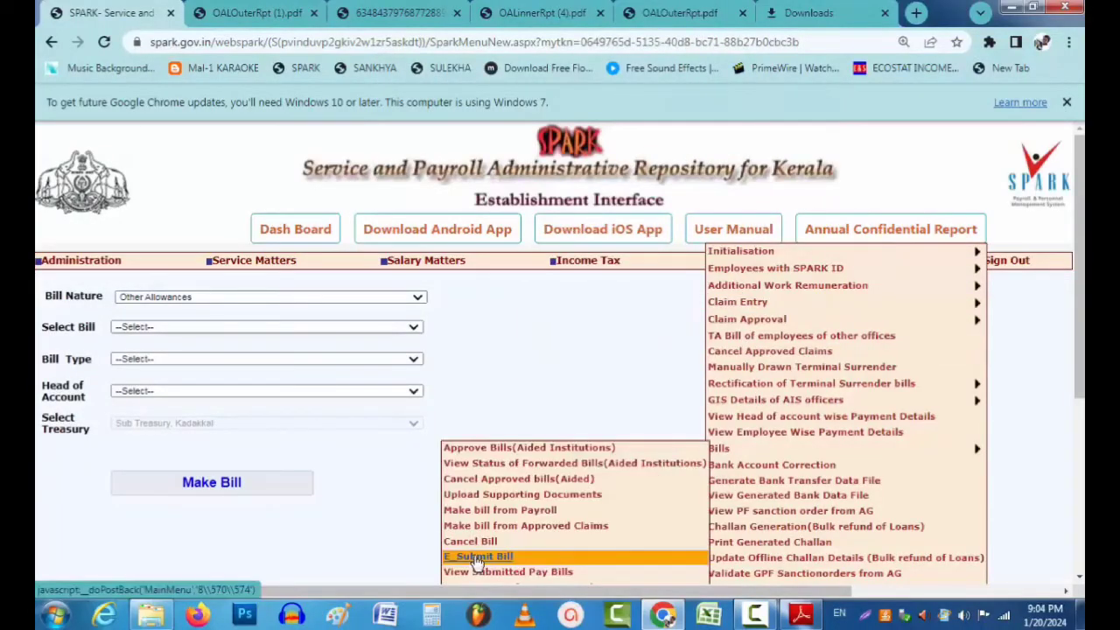